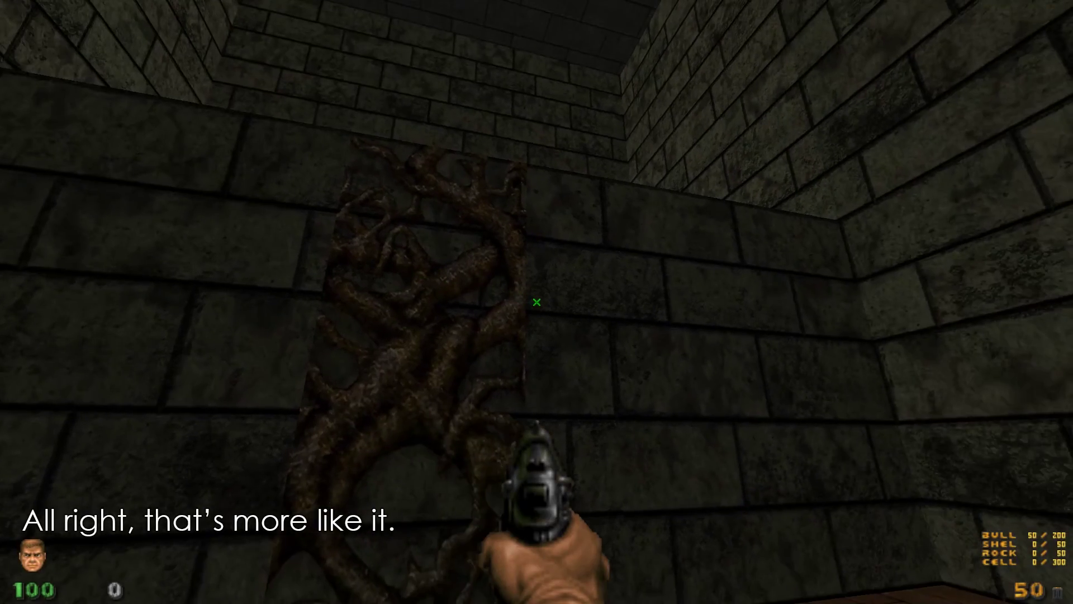
key("w")
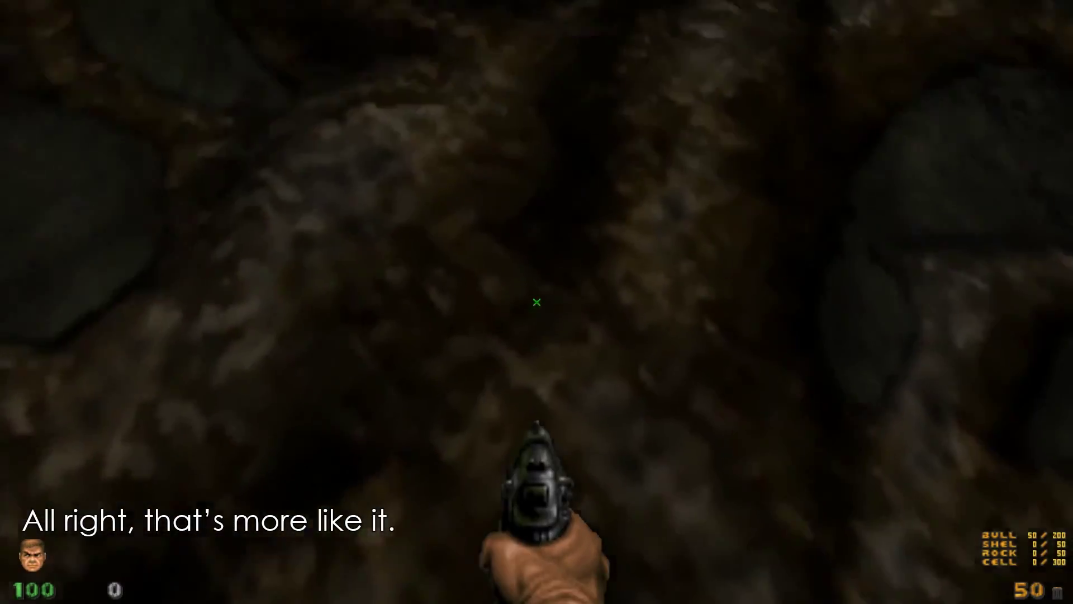
key("w")
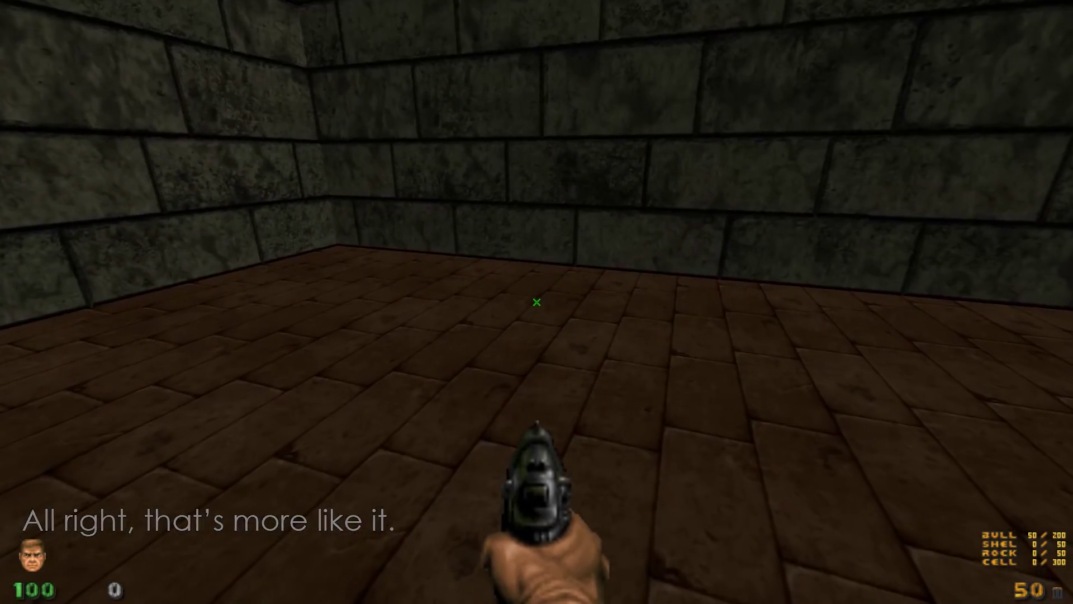
key("w")
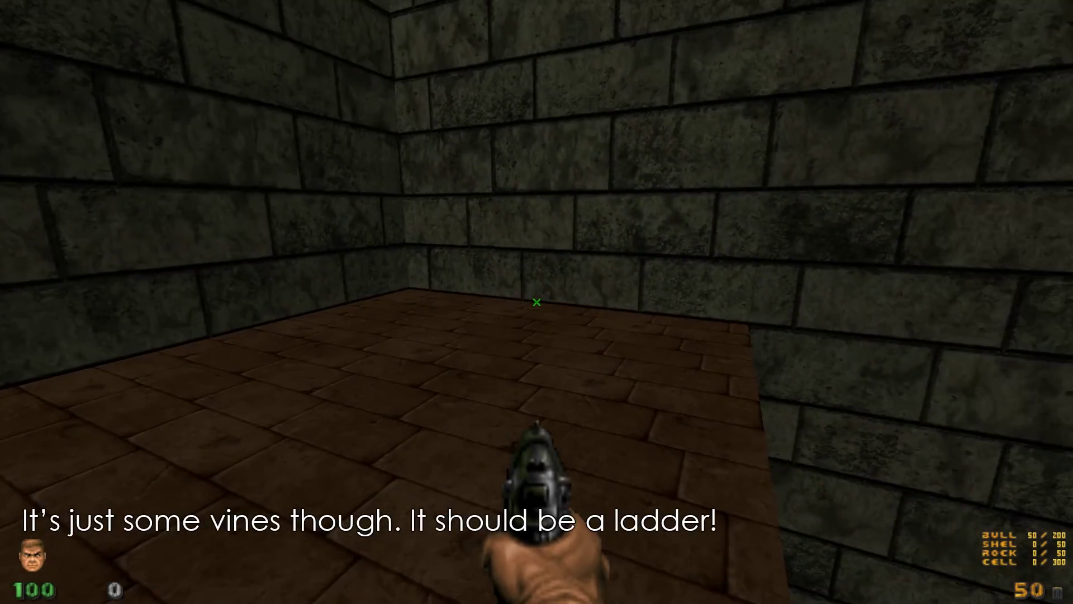
key("w")
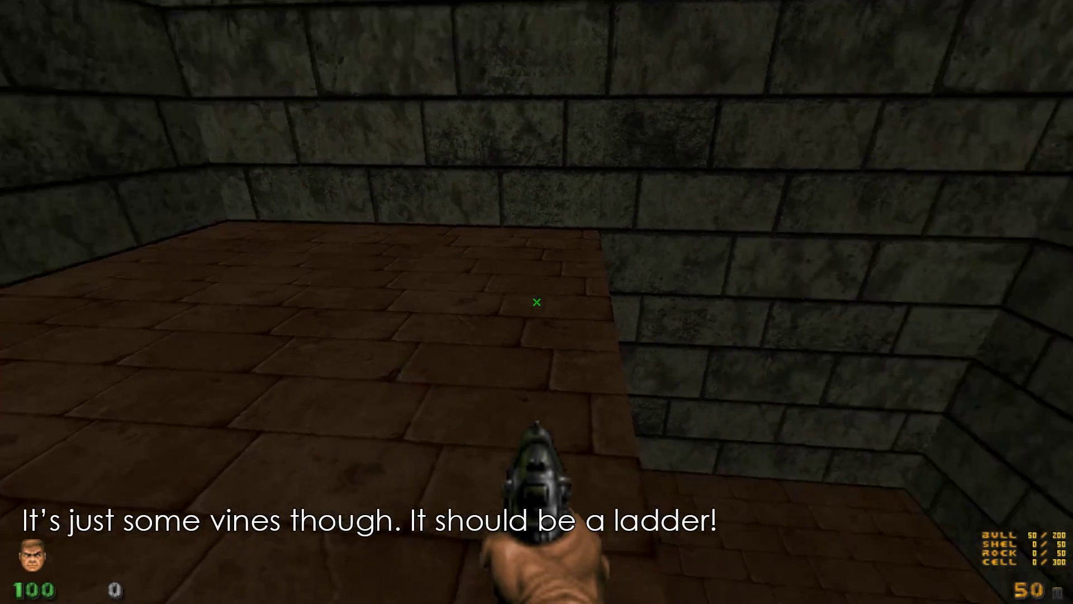
key("w")
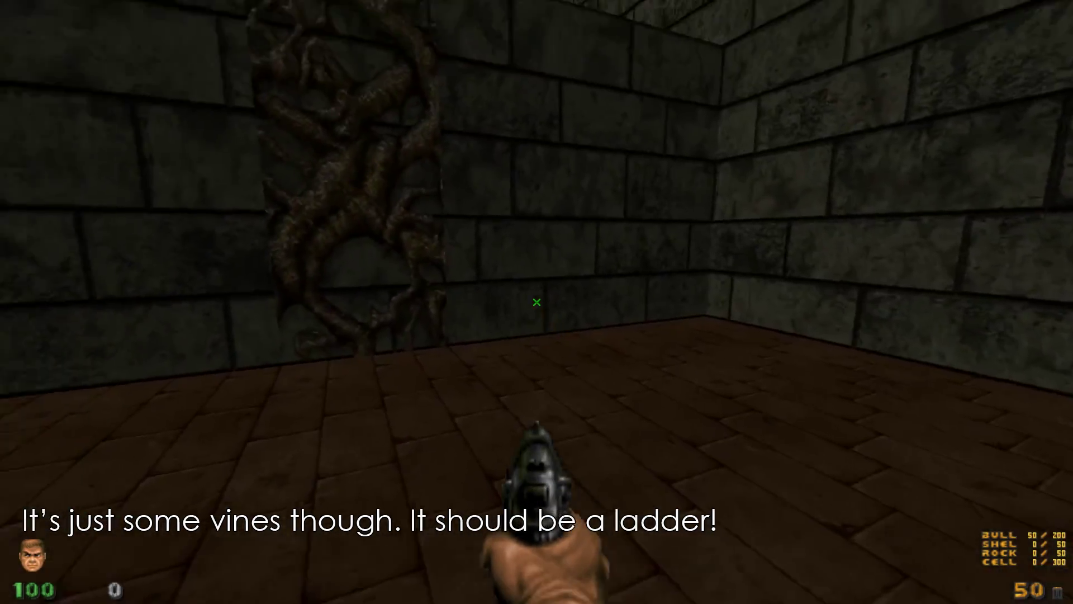
key("Right")
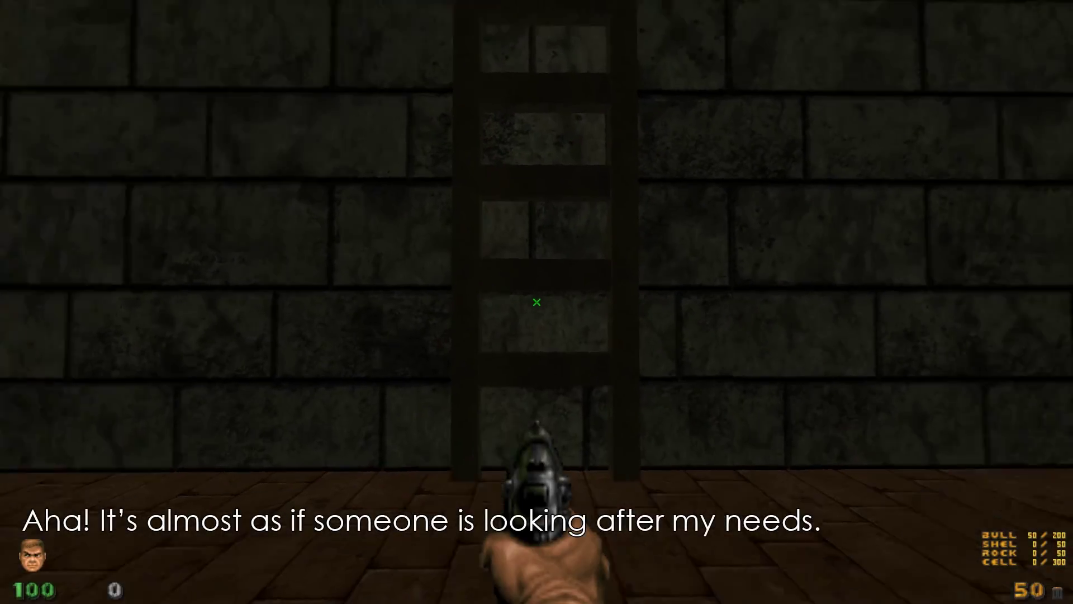
key("Left")
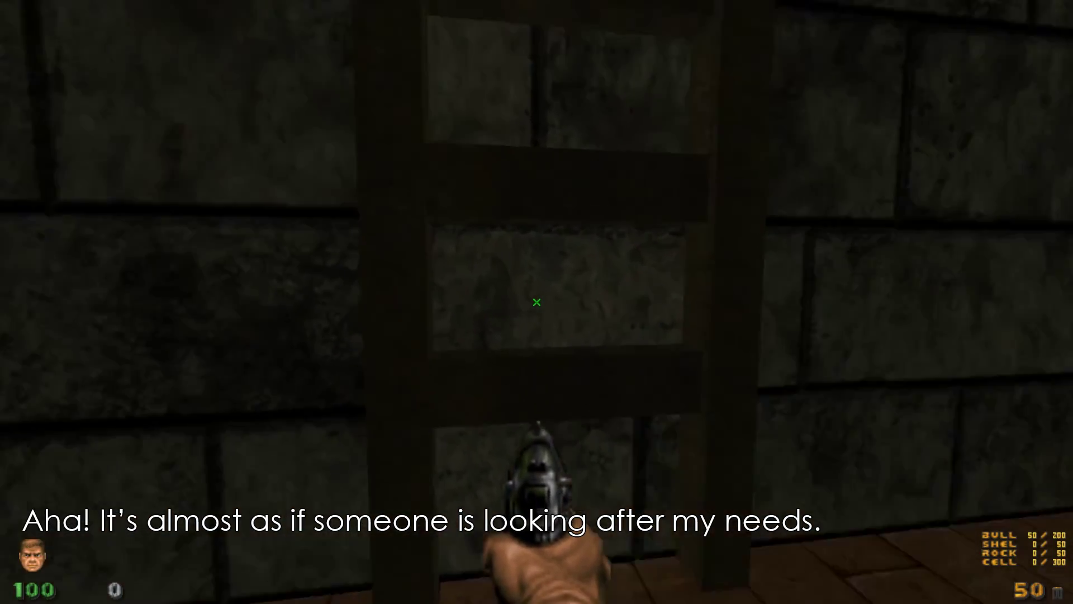
key("w")
key("w")
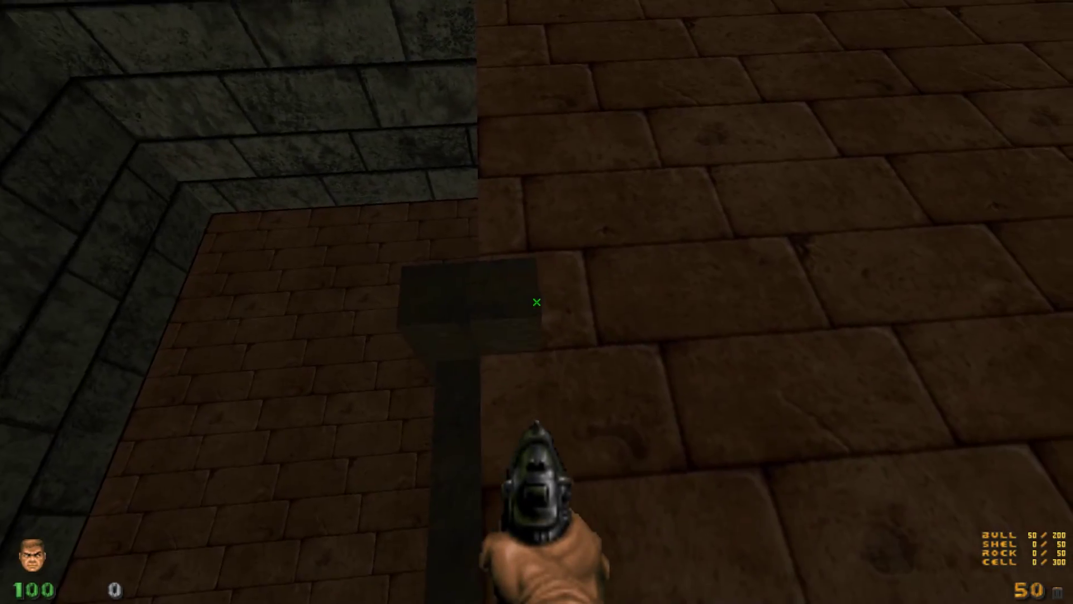
key("Page_Up")
key("Page_Down")
key("Left")
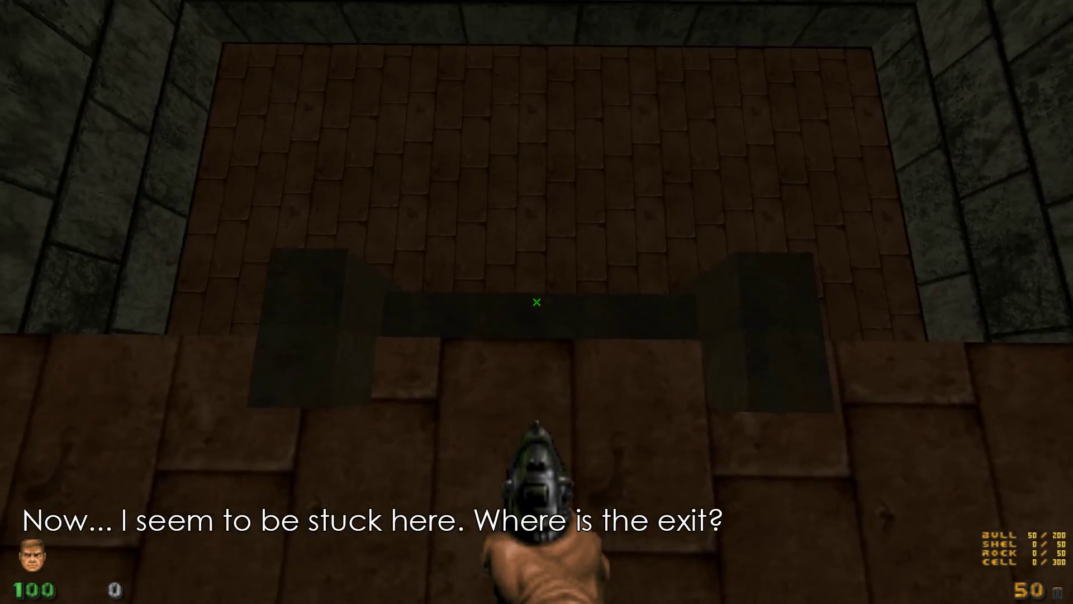
key("Page_Down")
key("Page_Up")
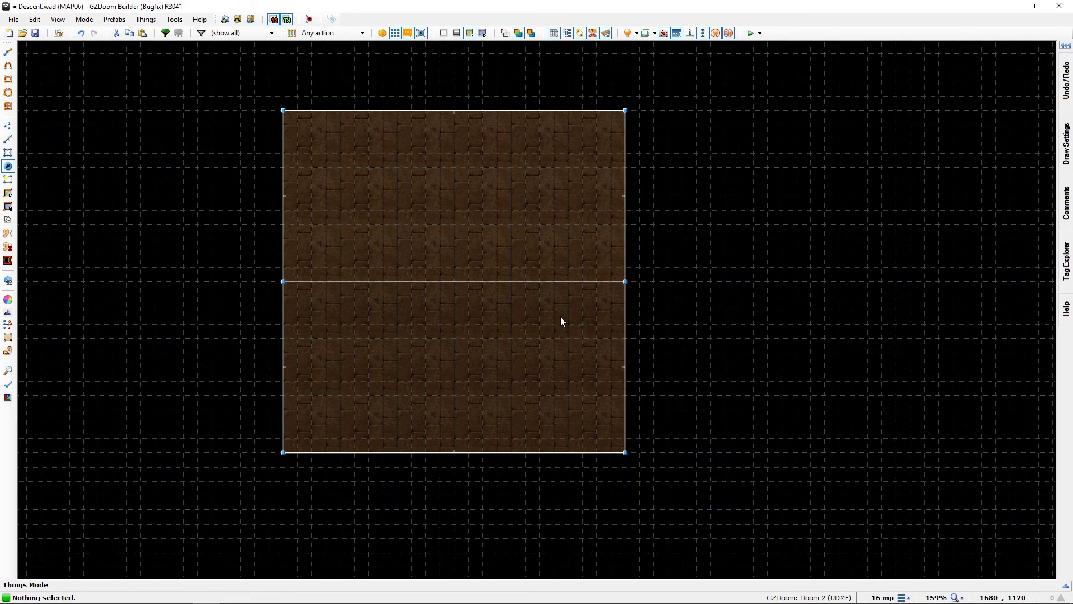
Switch to the browser and skim the climbable ladder tutorial, including its section on the LadderClimb script.
key("alt+Tab")
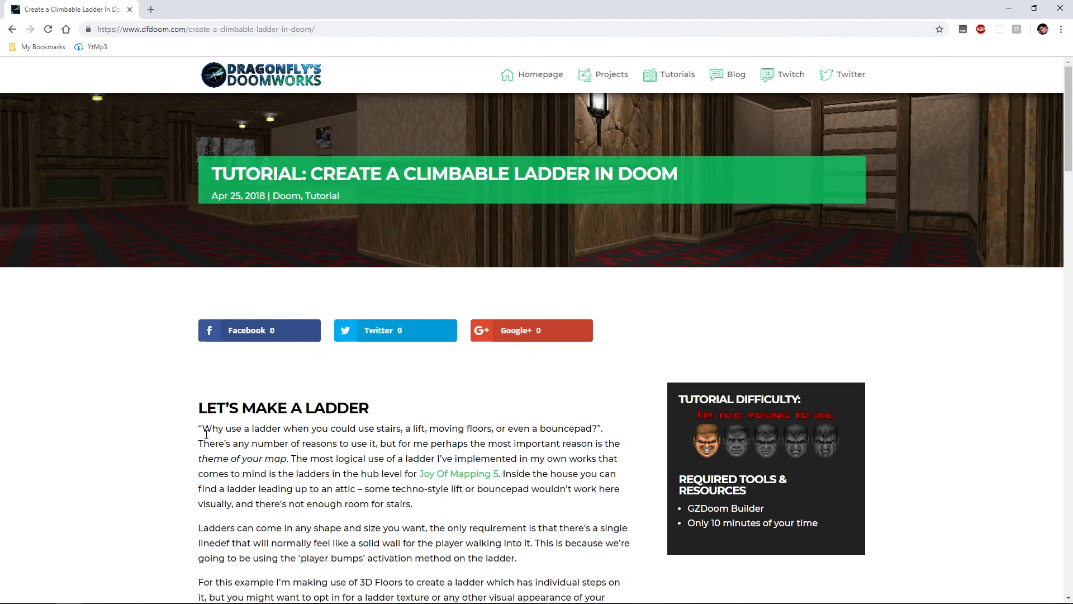
scroll(206, 434, "down", 4)
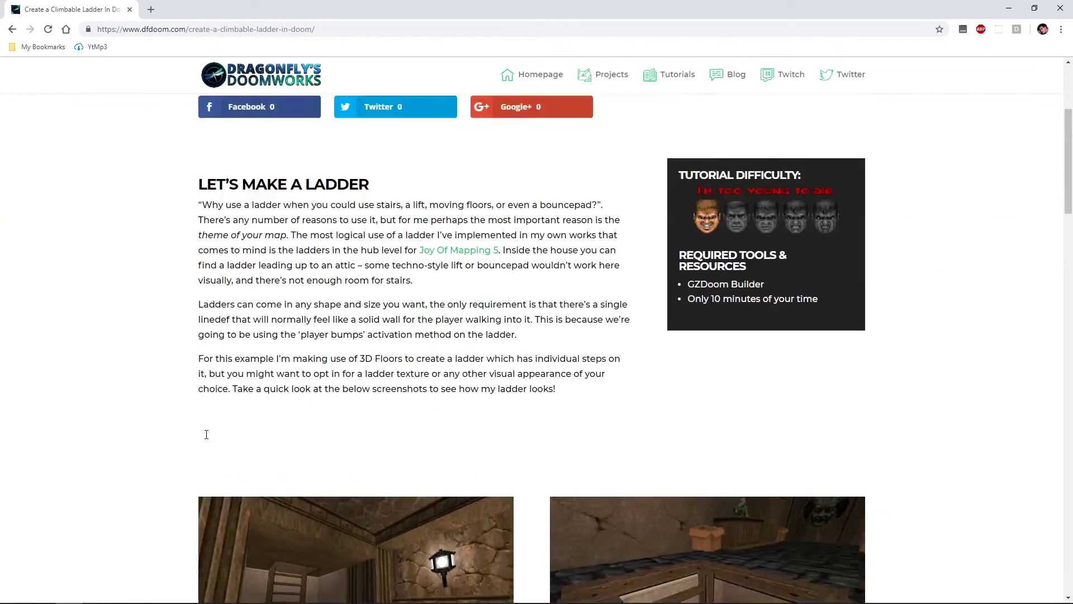
scroll(206, 434, "down", 20)
scroll(213, 439, "up", 6)
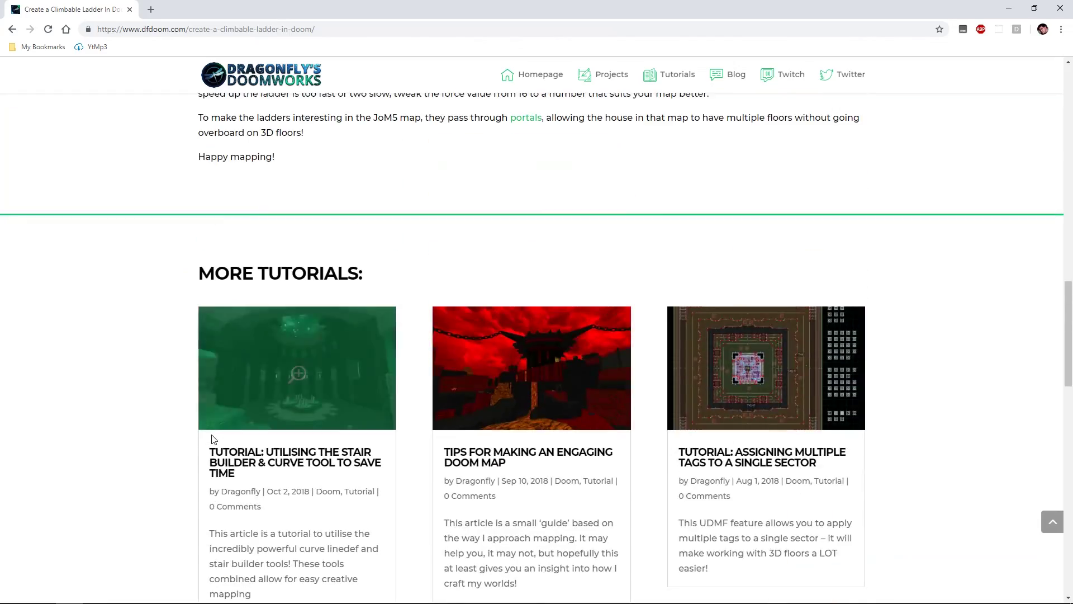
scroll(213, 439, "up", 7)
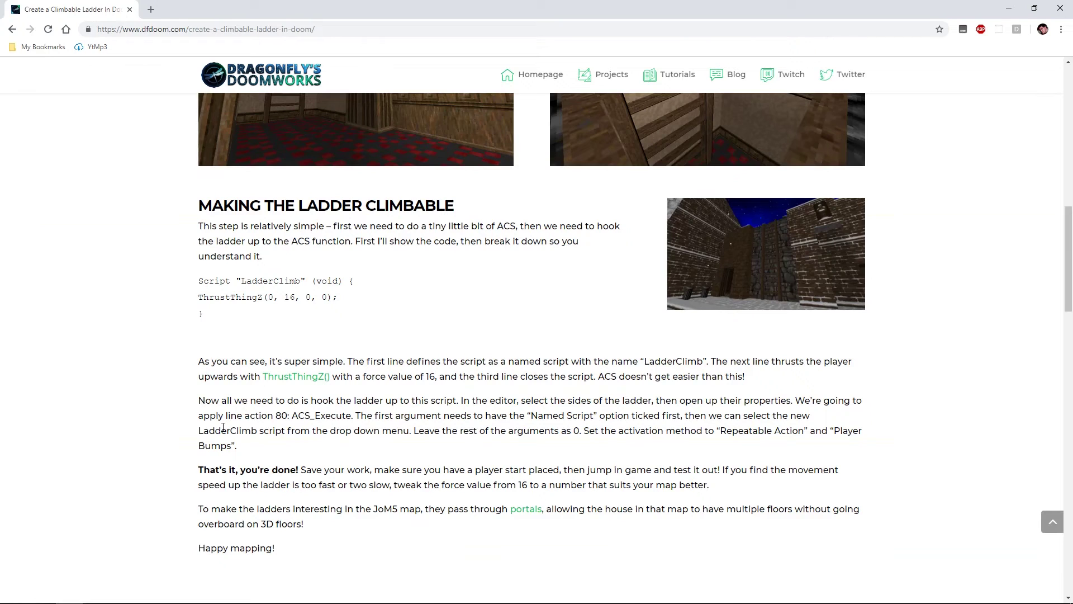
scroll(223, 426, "up", 1)
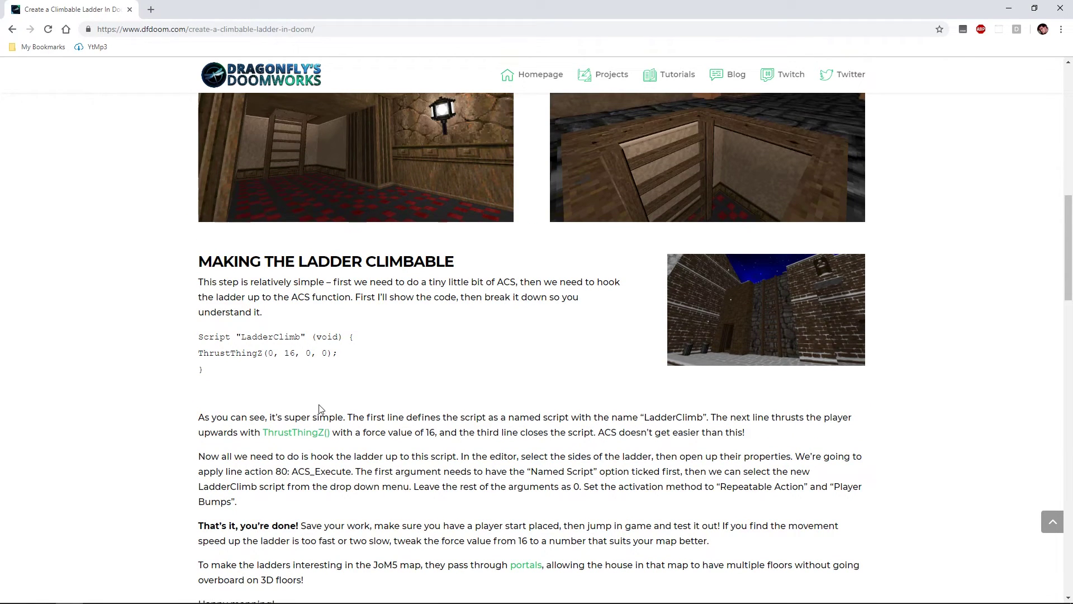
scroll(320, 409, "up", 12)
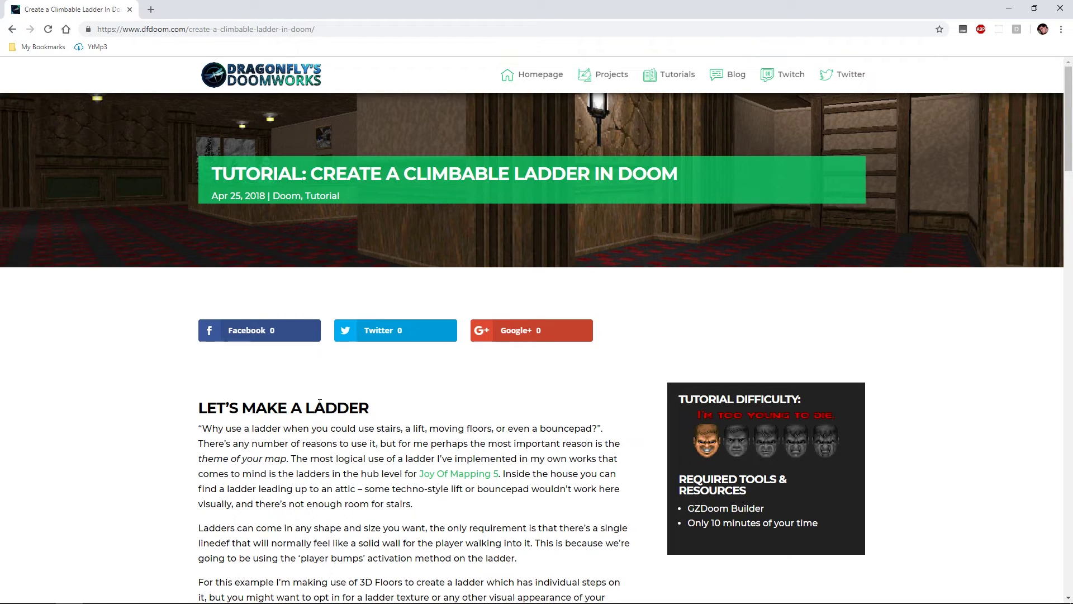
Switch back to GZDoom Builder, inspect the room's lower floor and raised ledge in 3D visual mode, and return to the 2D map.
key("alt+Tab")
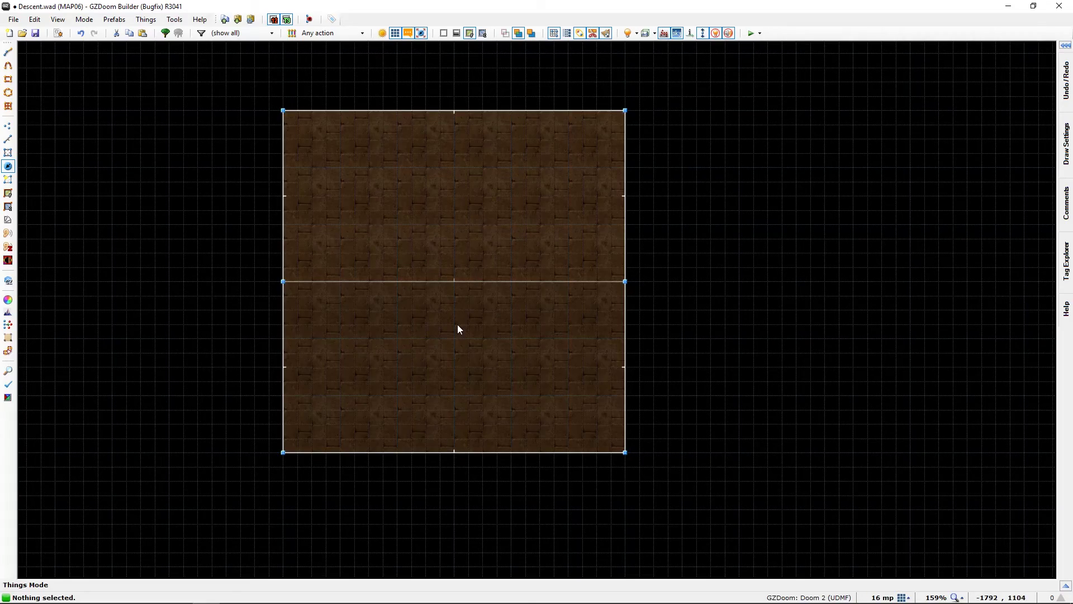
key("q")
key("w")
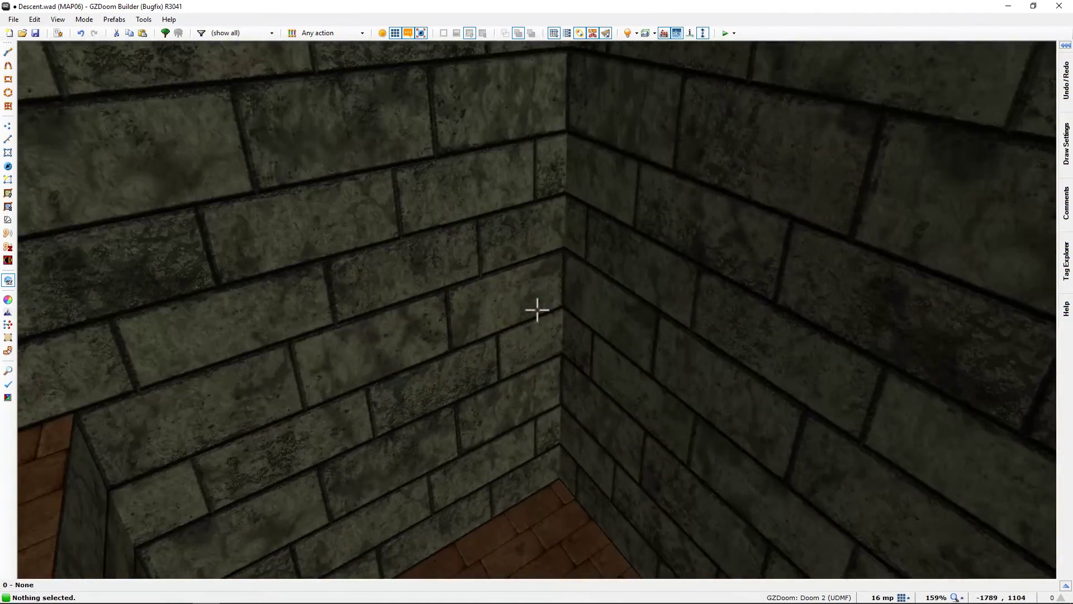
key("s")
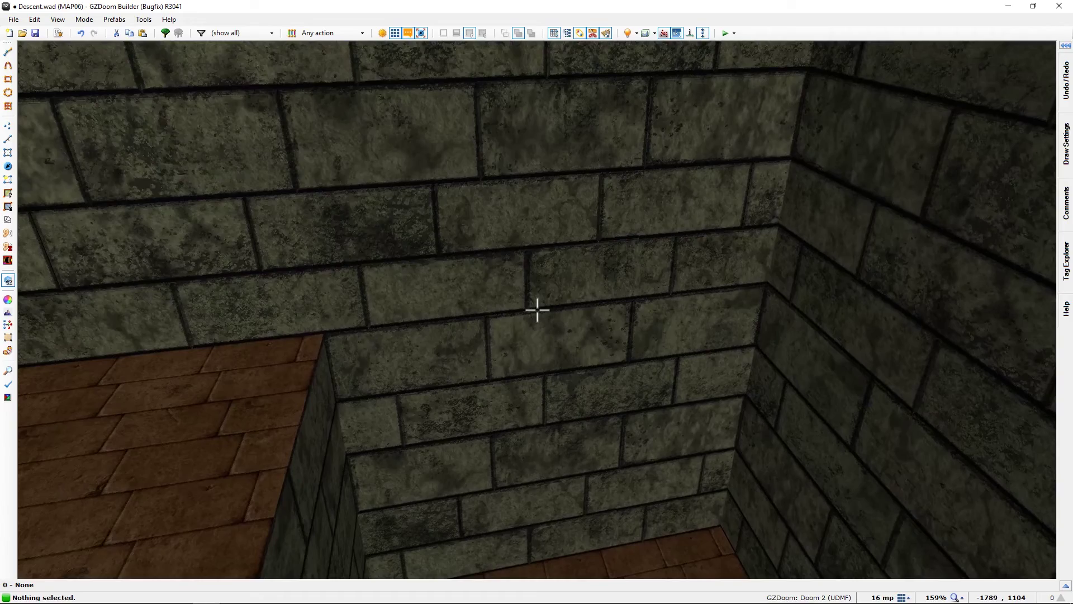
key("s")
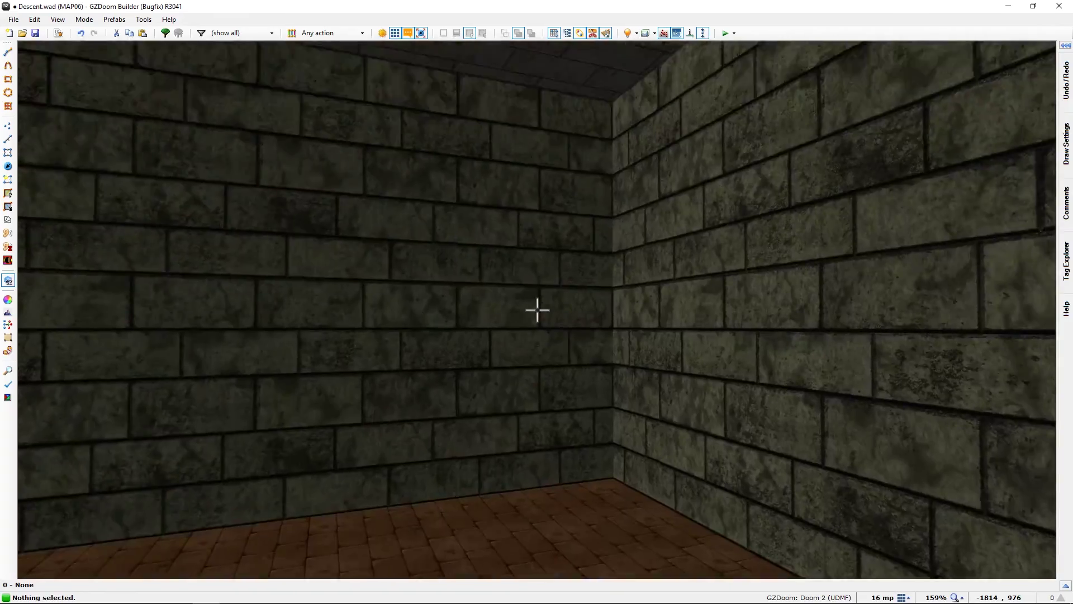
key("w")
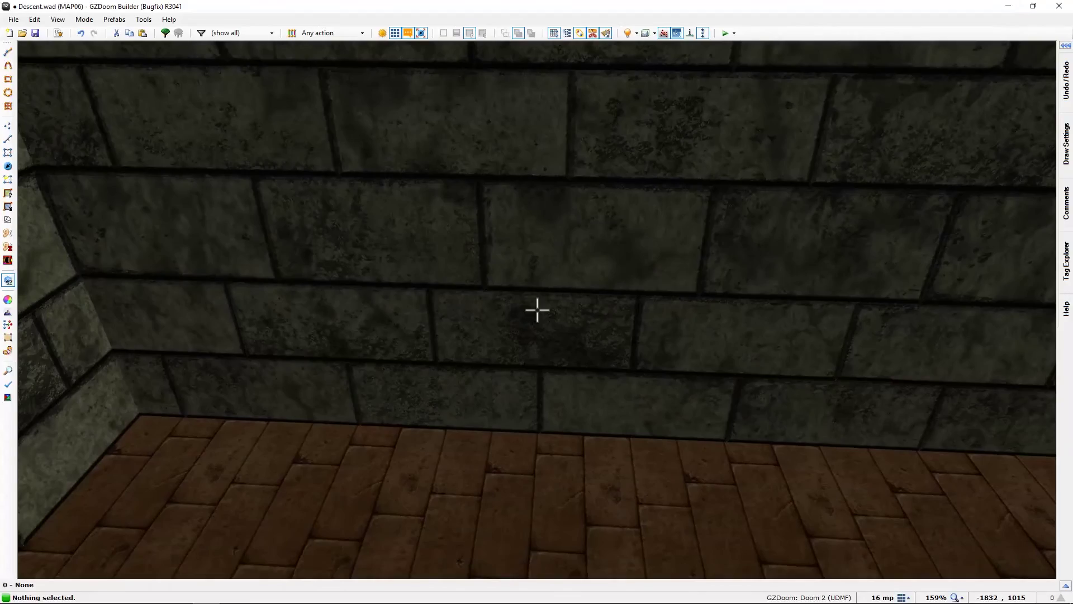
key("w")
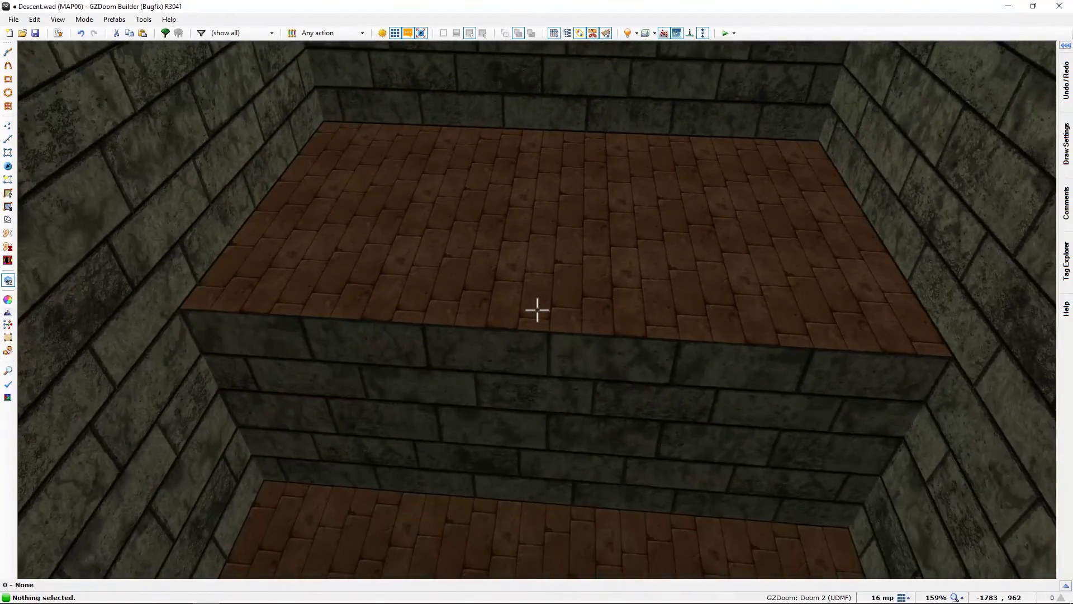
key("w")
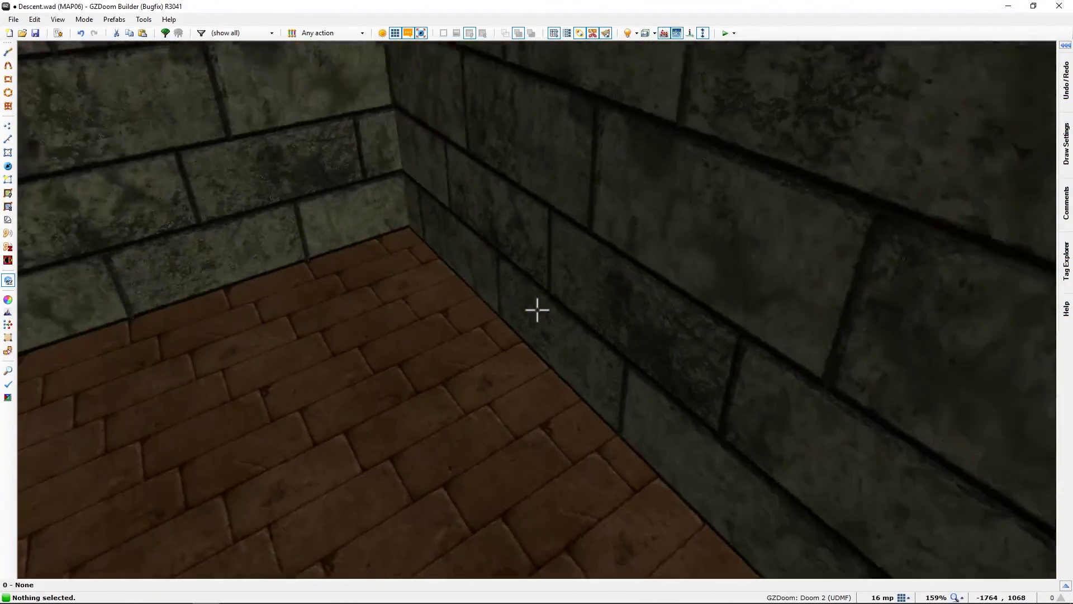
key("w")
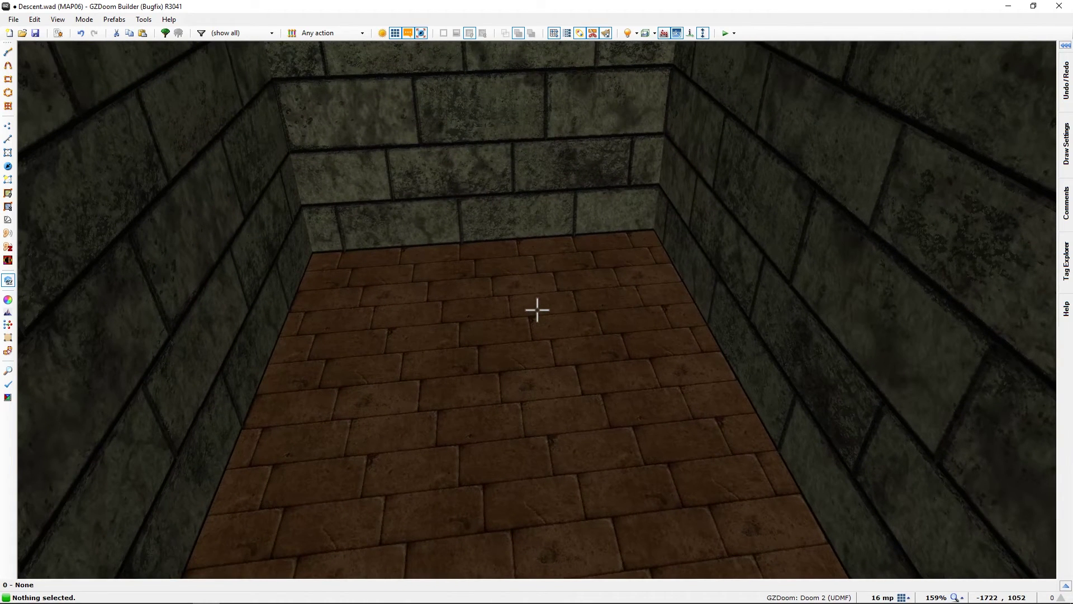
key("s")
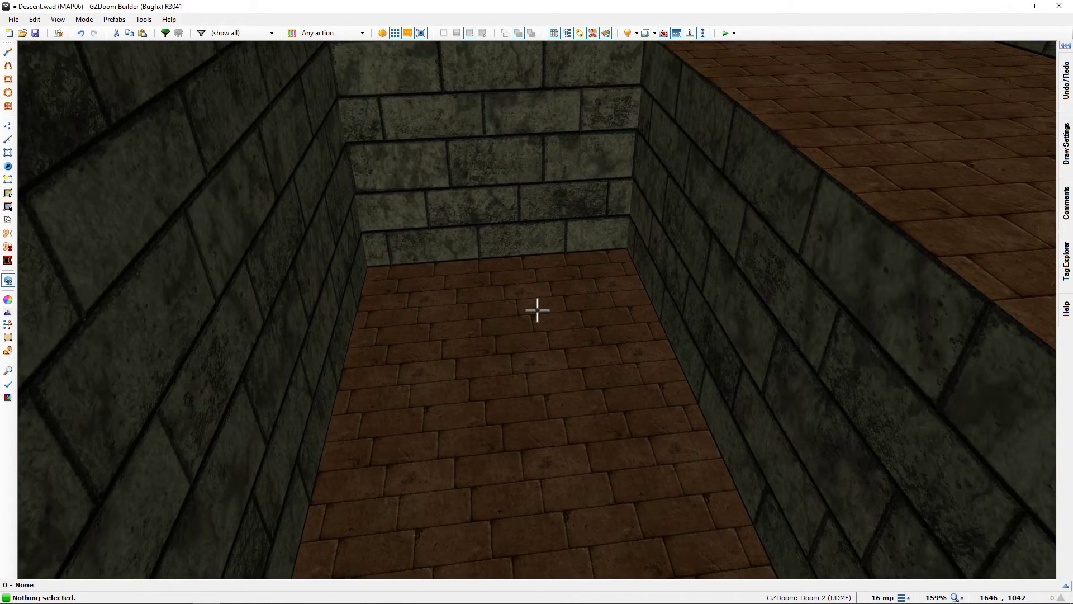
key("w")
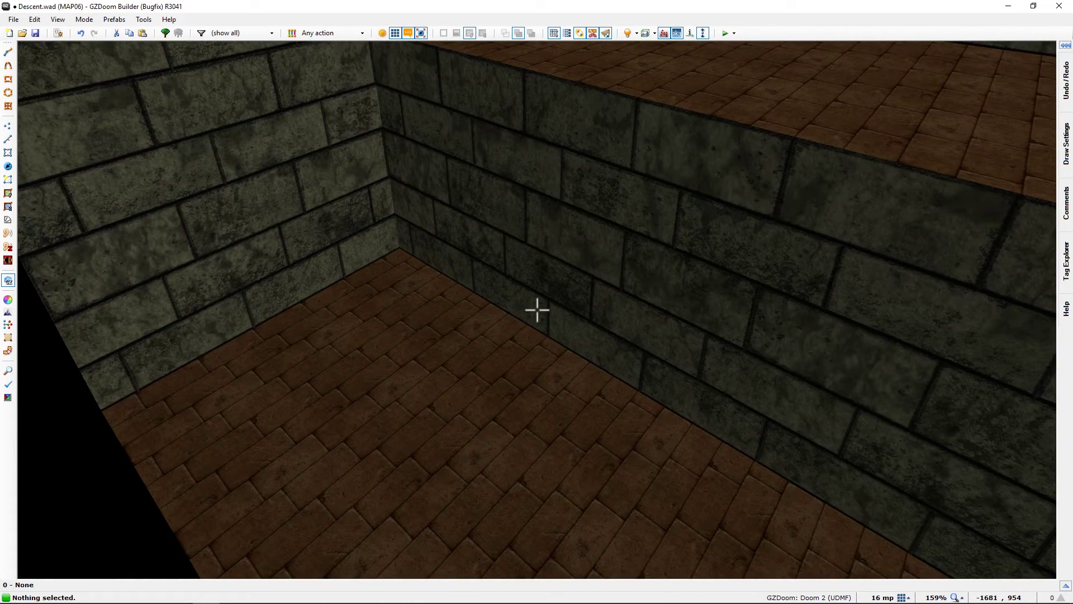
key("s")
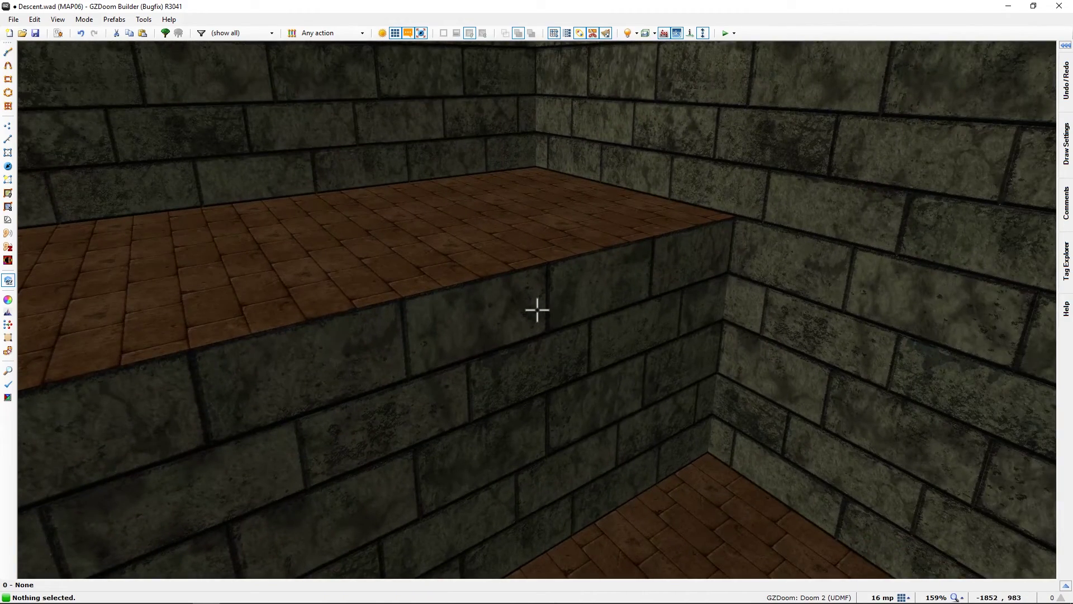
key("w")
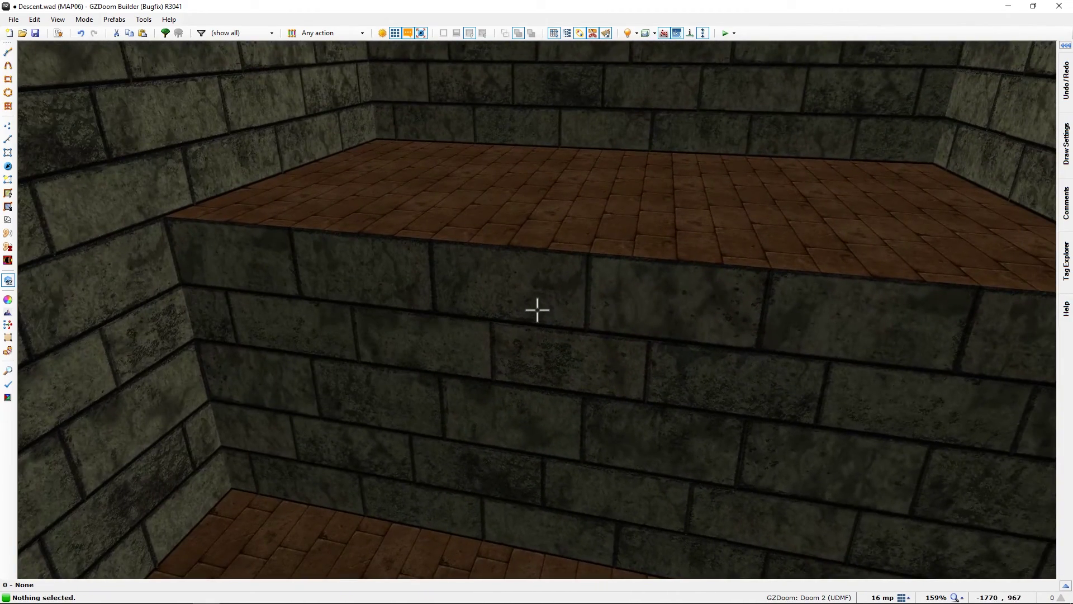
key("q")
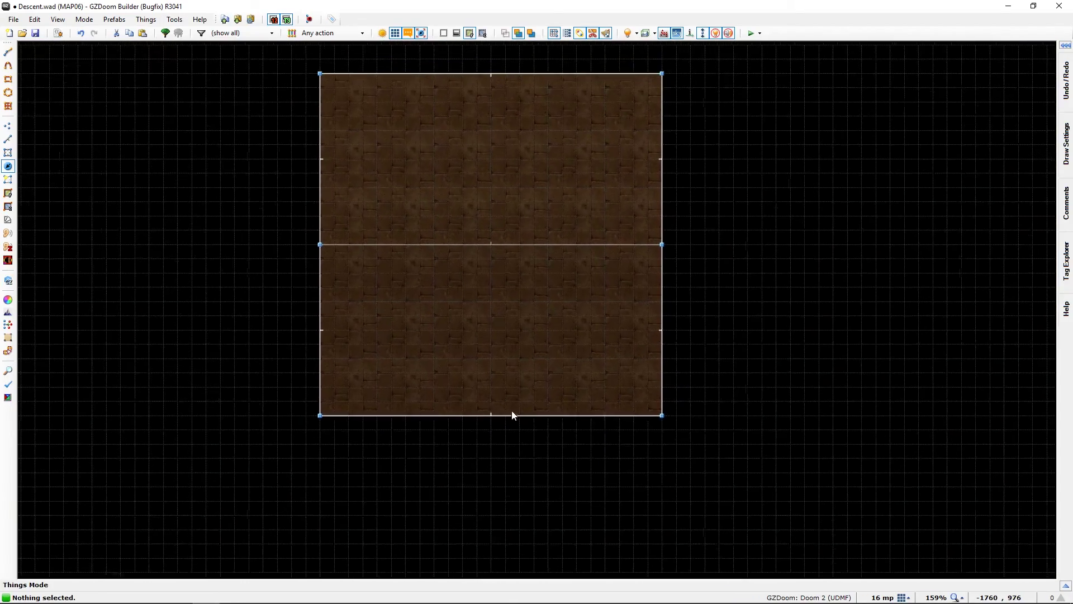
scroll(500, 287, "up", 4)
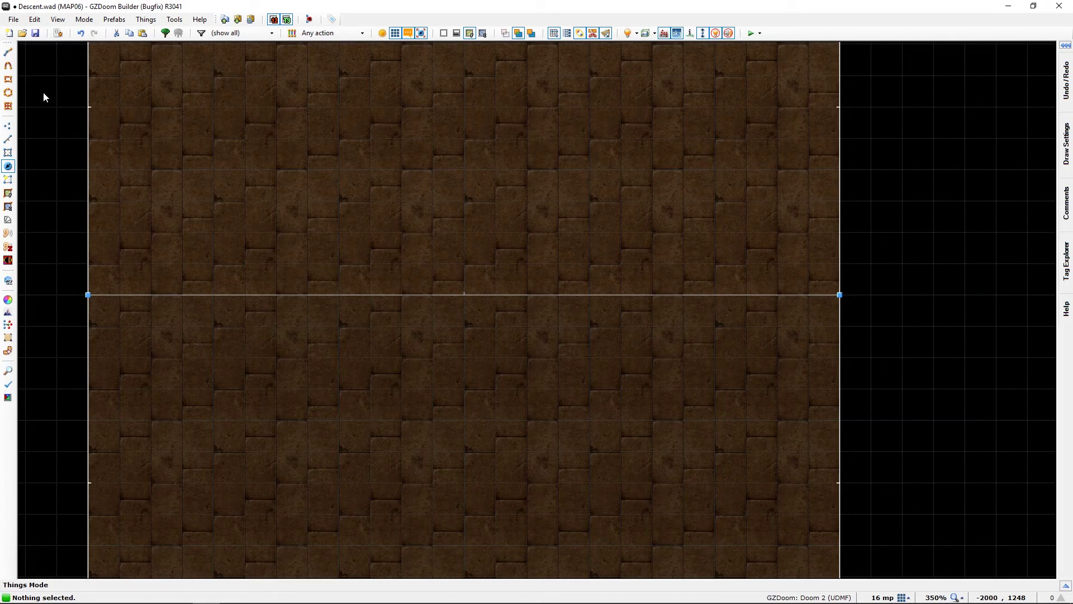
Switch to the browser and review the tutorial's instructions for making the ladder climbable and its introduction.
key("alt+Tab")
scroll(267, 412, "down", 10)
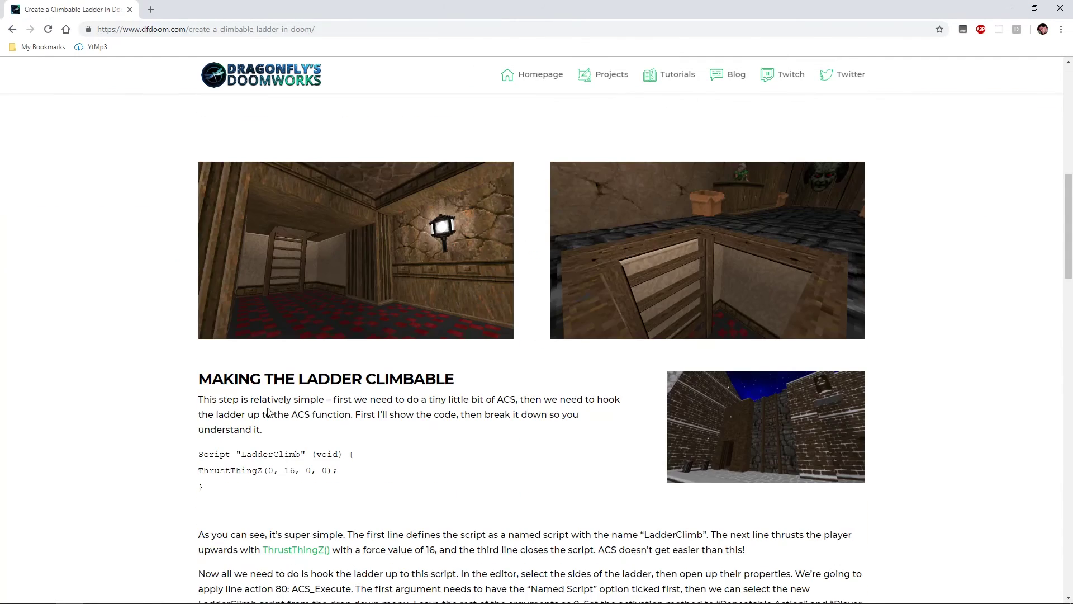
scroll(268, 412, "down", 3)
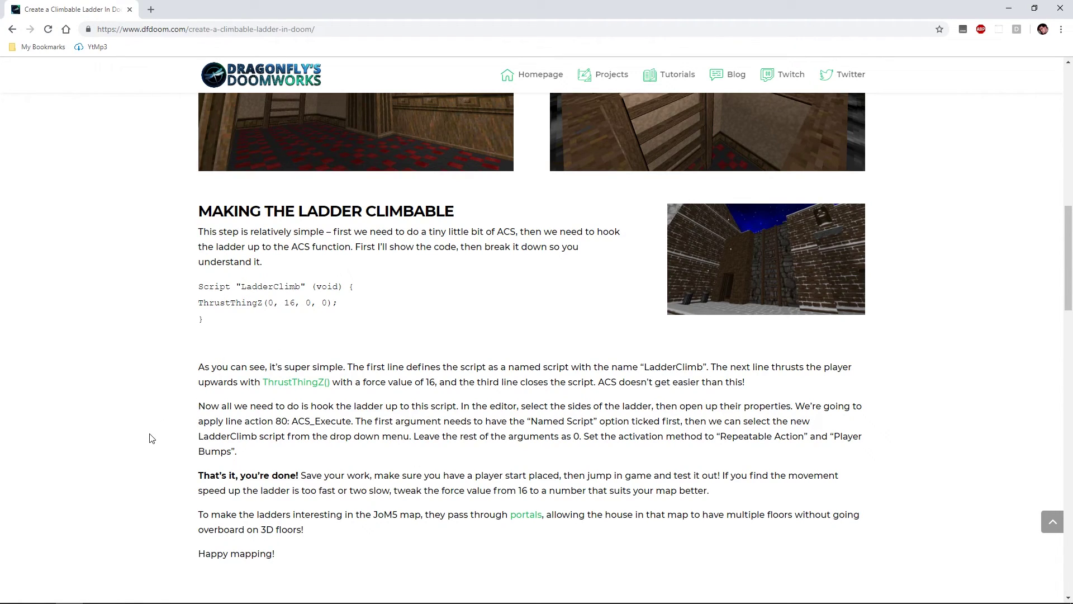
scroll(186, 452, "up", 12)
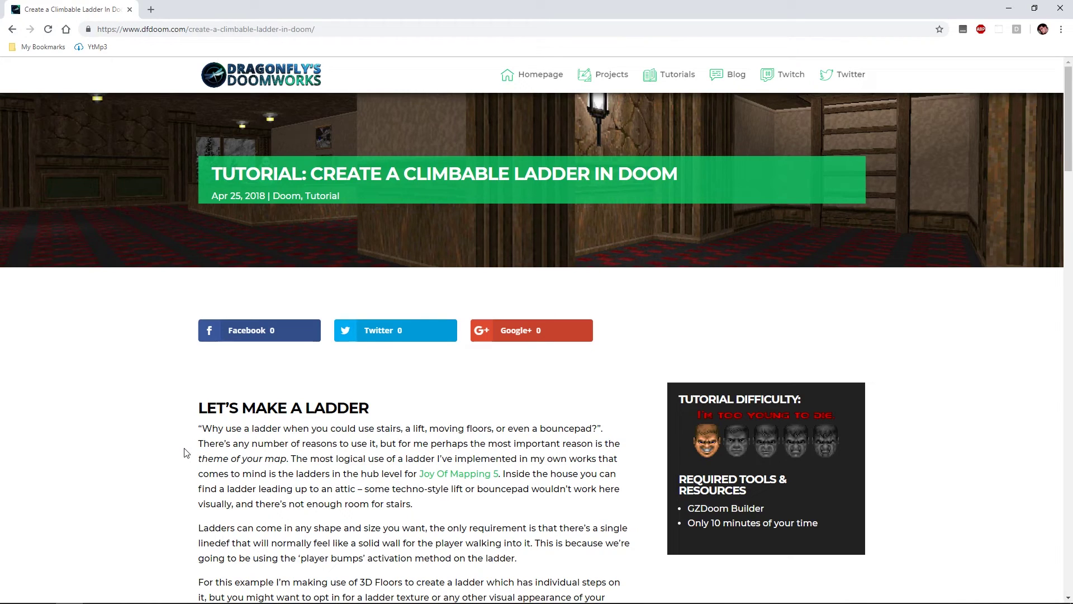
scroll(186, 453, "down", 2)
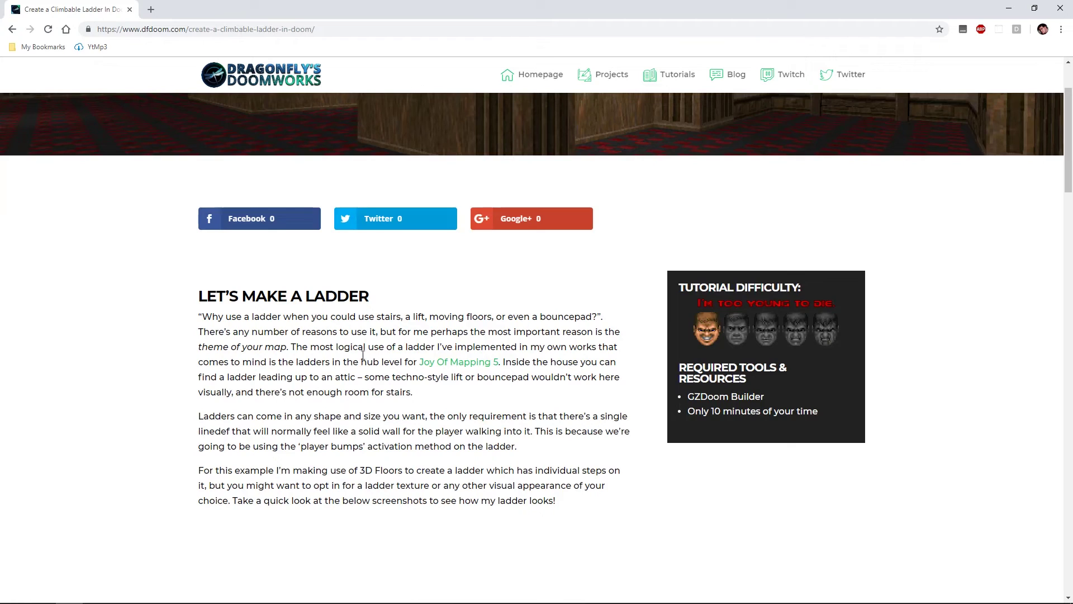
scroll(342, 340, "up", 2)
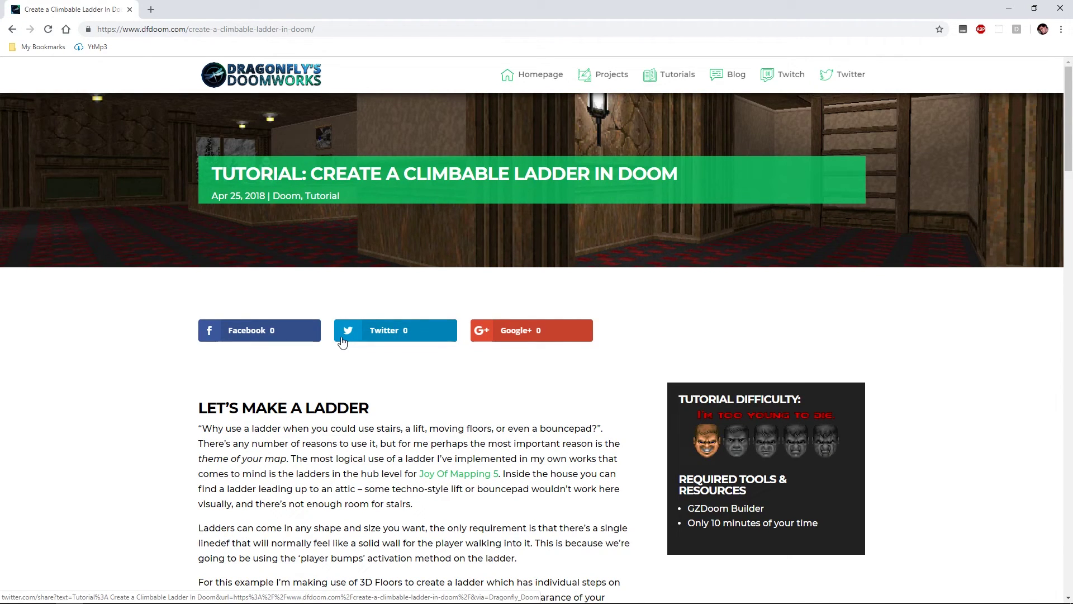
Switch to GZDoom Builder, open the map's scripts and examine the zcommon.acs include line and LadderClimb script.
key("alt+Tab")
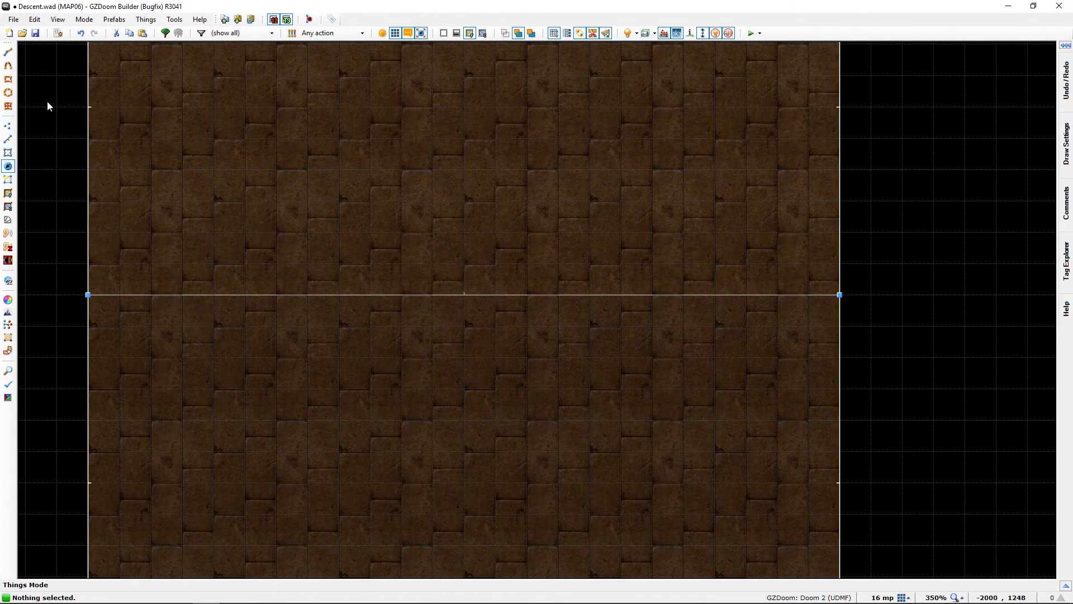
left_click(58, 33)
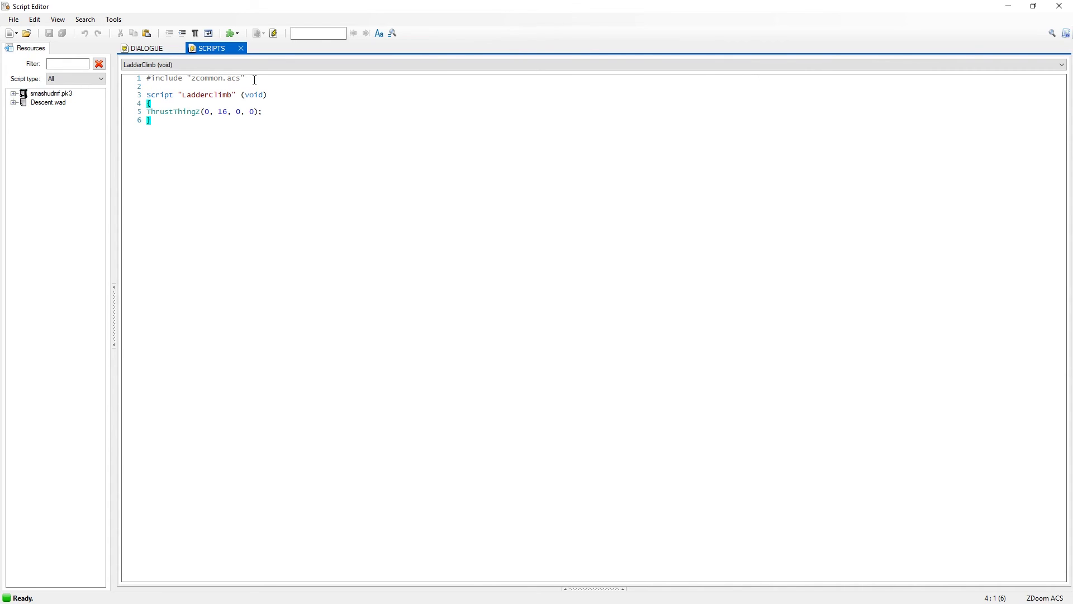
left_click_drag(255, 79, 50, 81)
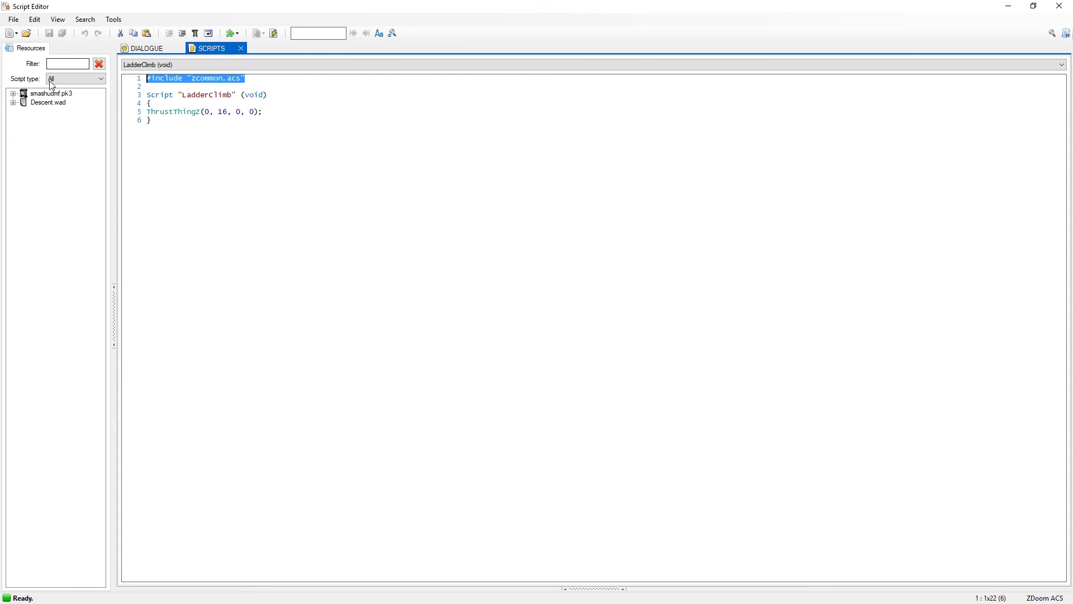
left_click(189, 153)
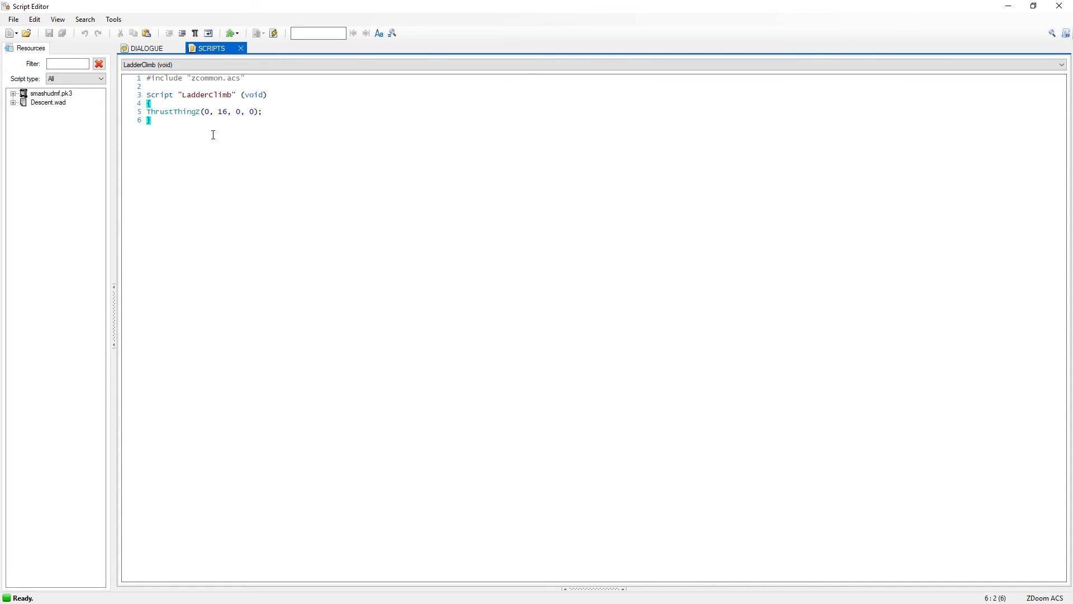
Compile the LadderClimb script and close the Script Editor.
left_click(249, 79)
left_click(273, 33)
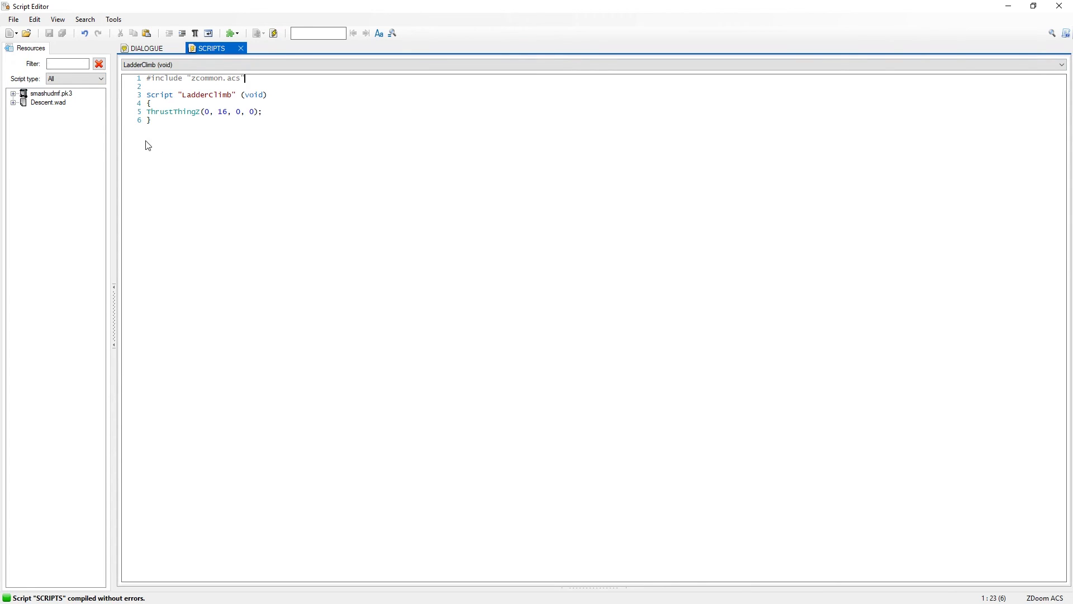
left_click(159, 122)
left_click(263, 113)
left_click(1059, 6)
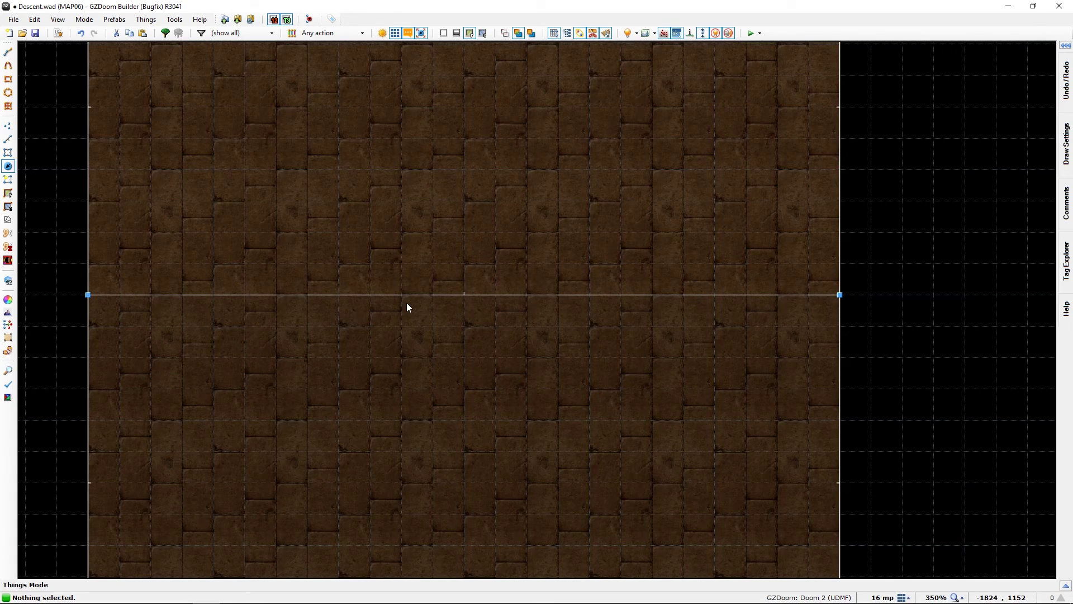
Split the linedef between the lower floor and ledge with two vertices about 64 units apart around its middle, and view it in 3D.
key("v")
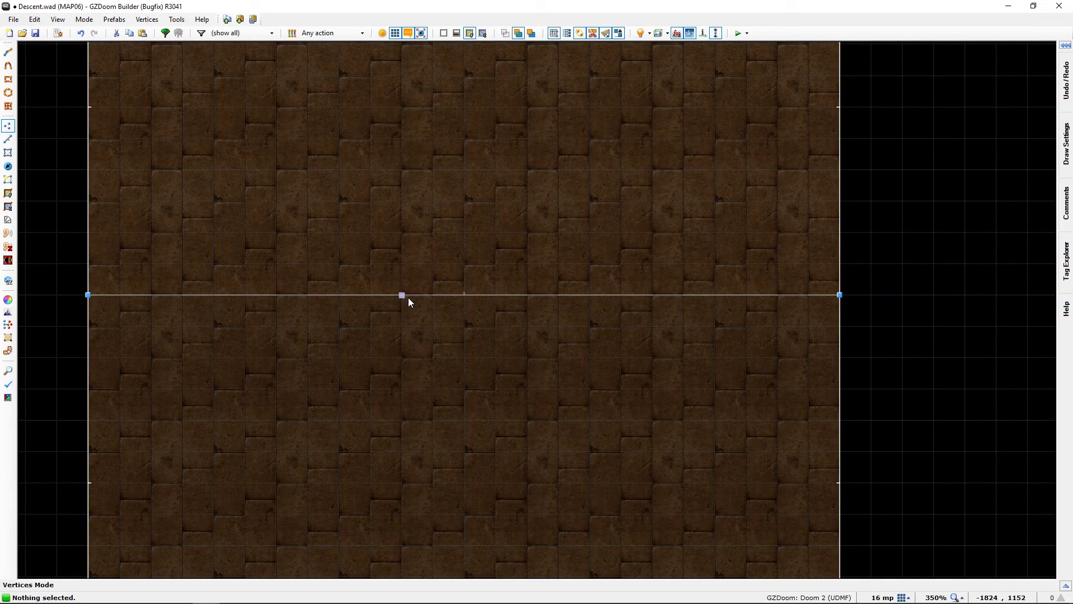
key("Insert")
key("q")
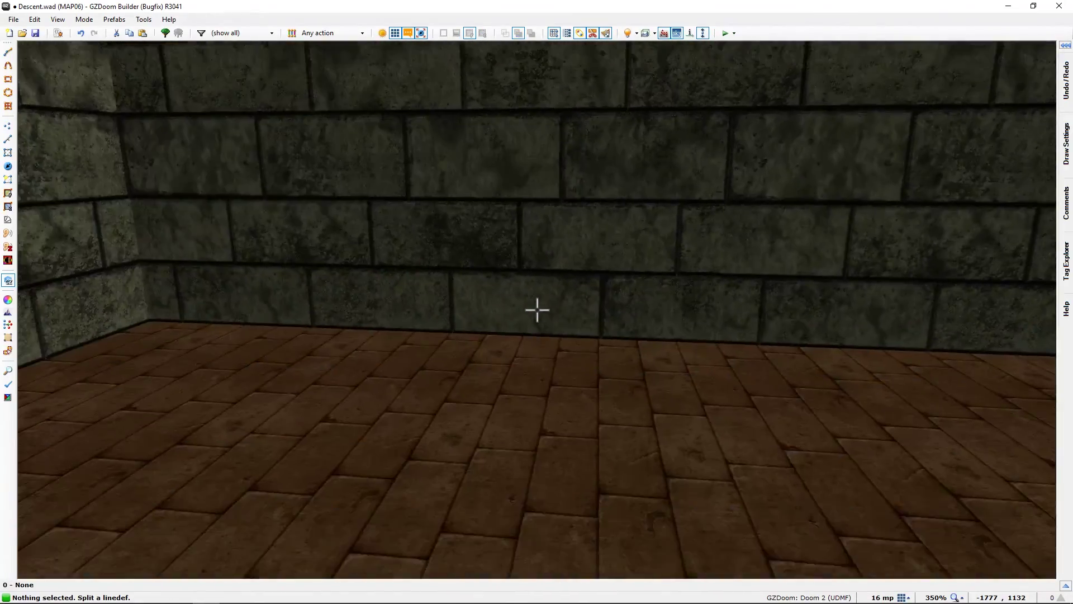
key("w")
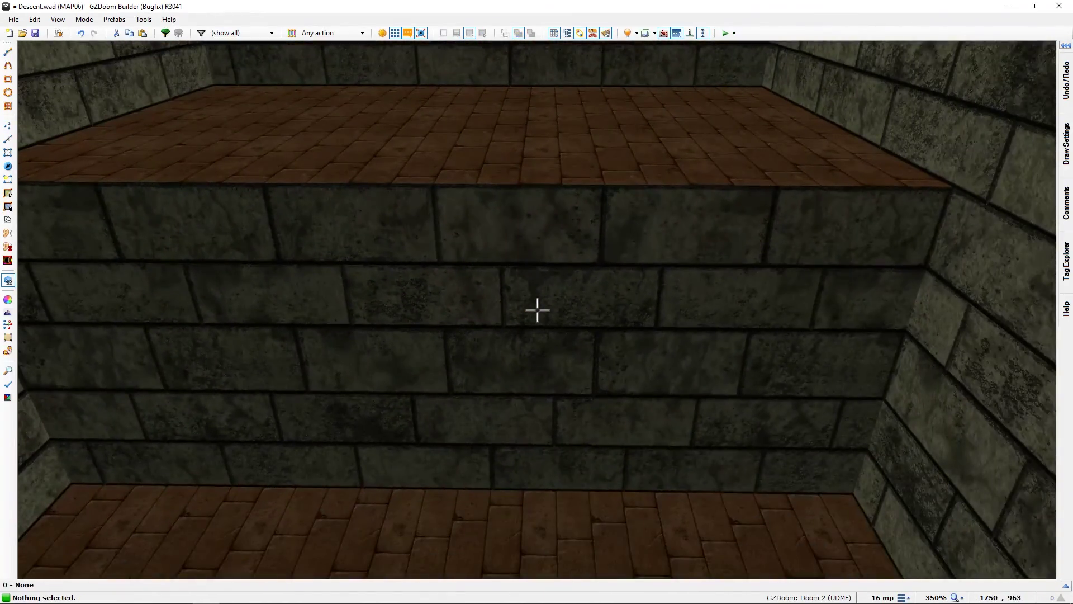
key("h")
key("s")
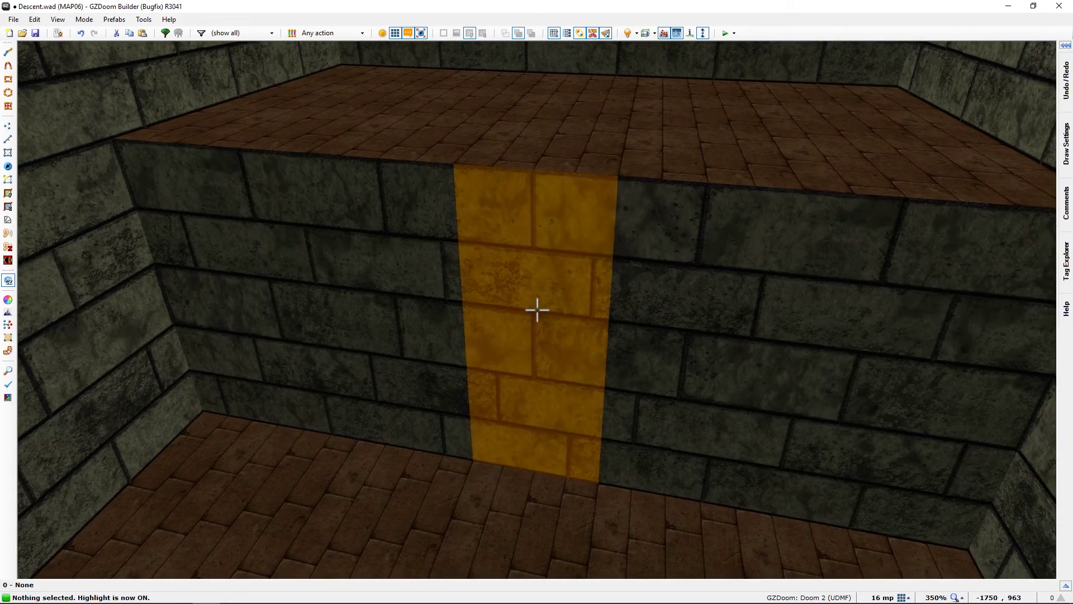
Apply the GSTVINE1 texture to the back side's lower part of the ledge's middle wall segment and turn highlighting off.
right_click(537, 310)
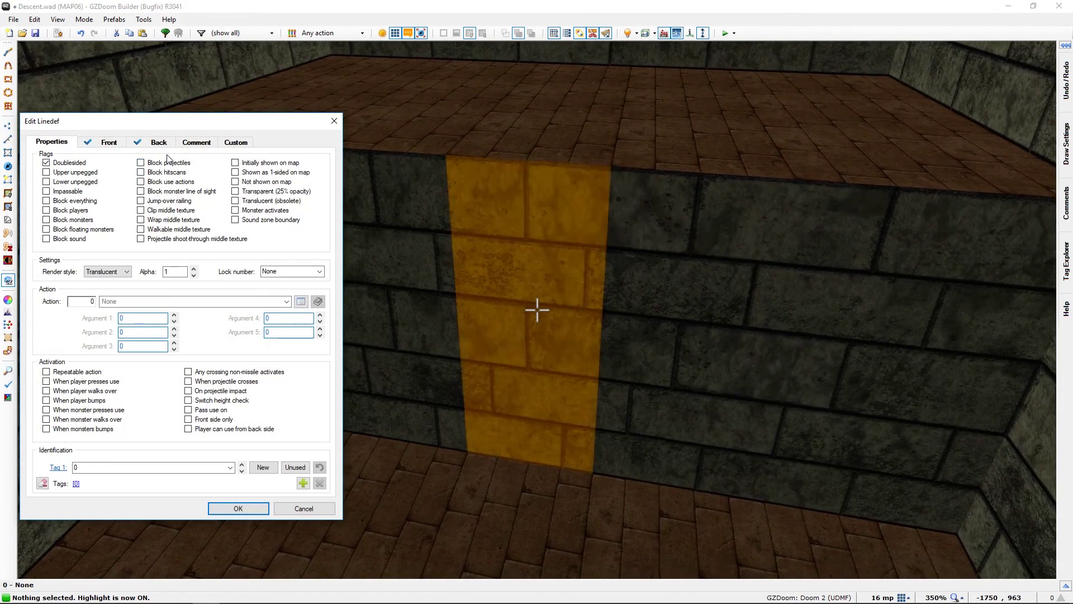
left_click(122, 143)
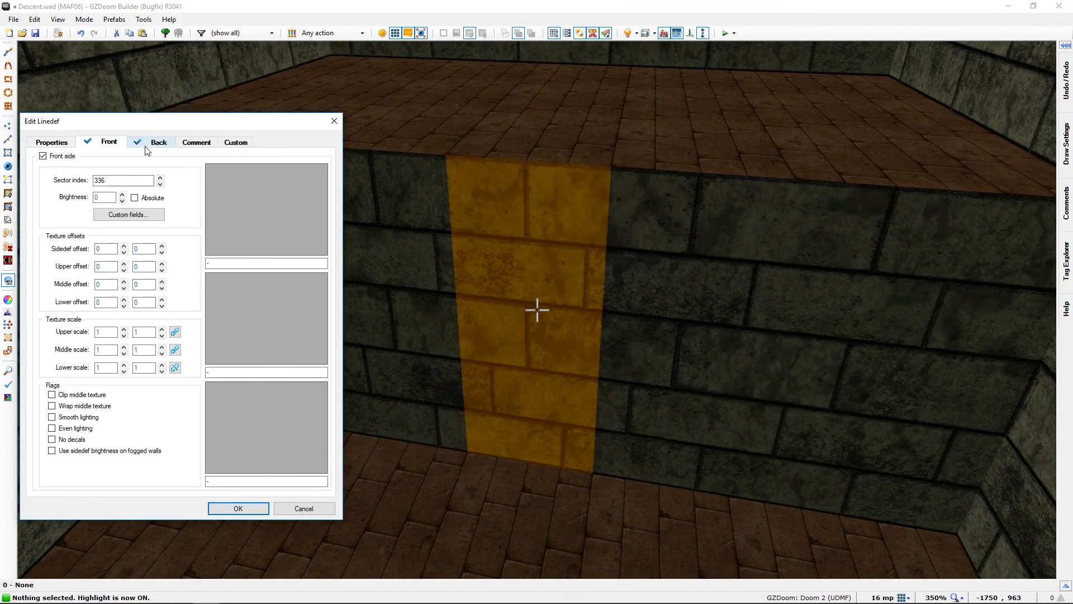
left_click(147, 145)
left_click(270, 417)
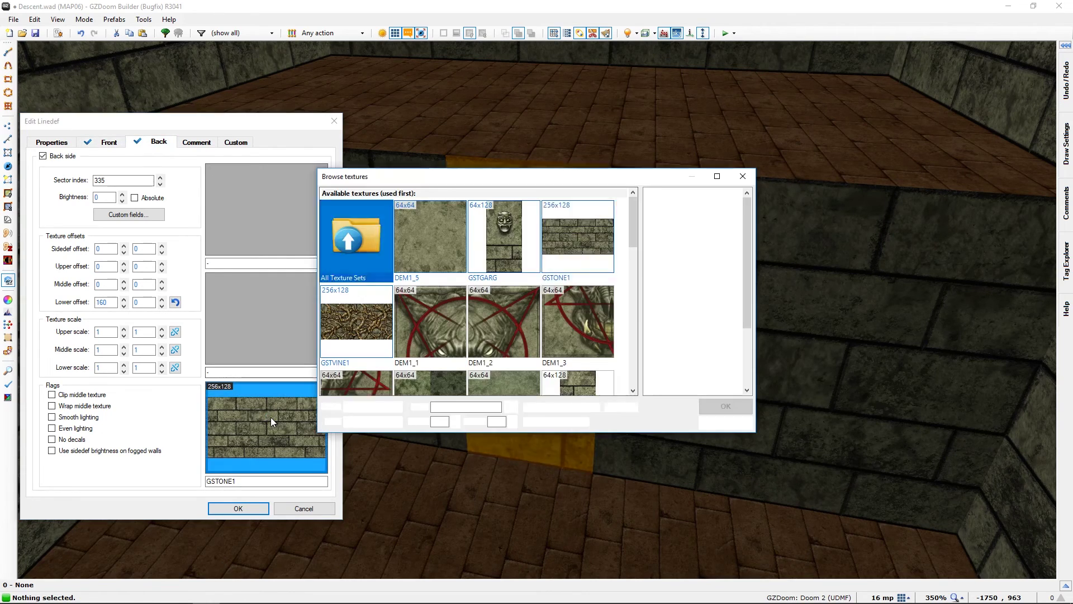
scroll(500, 366, "down", 1)
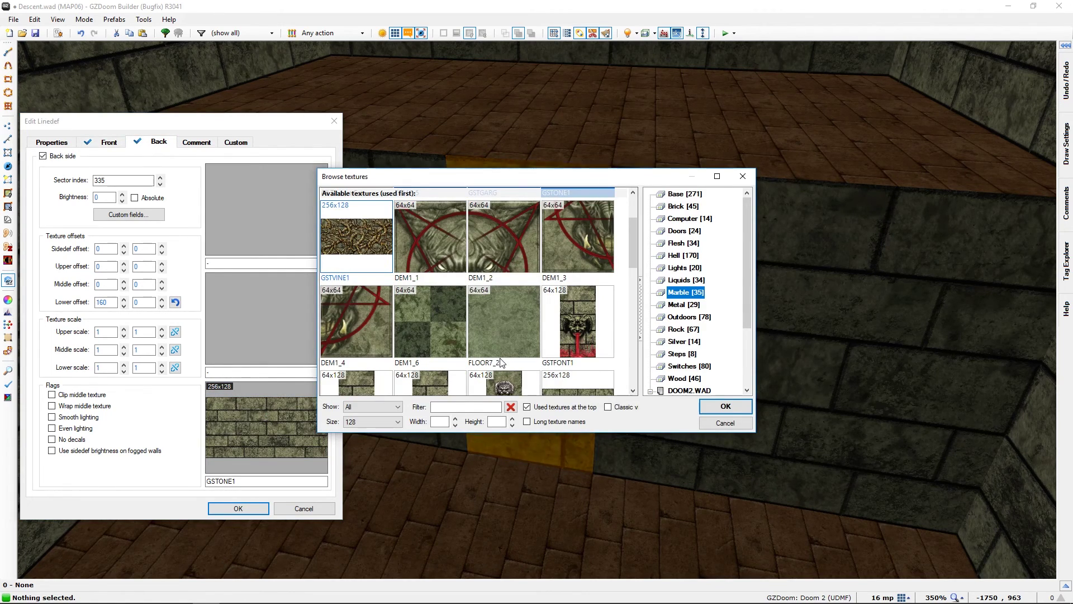
left_click(369, 243)
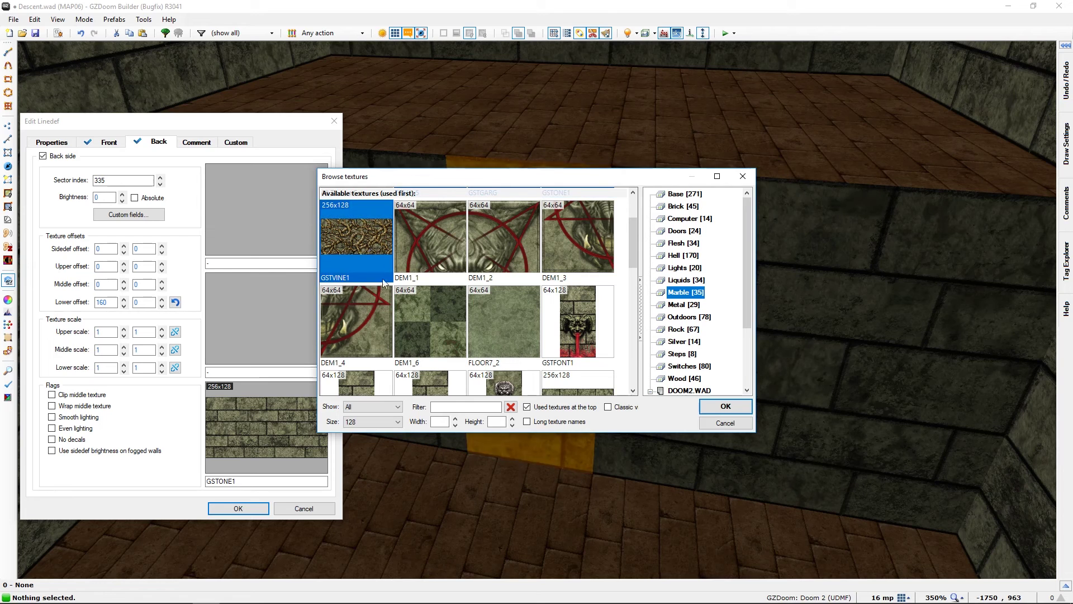
left_click(710, 407)
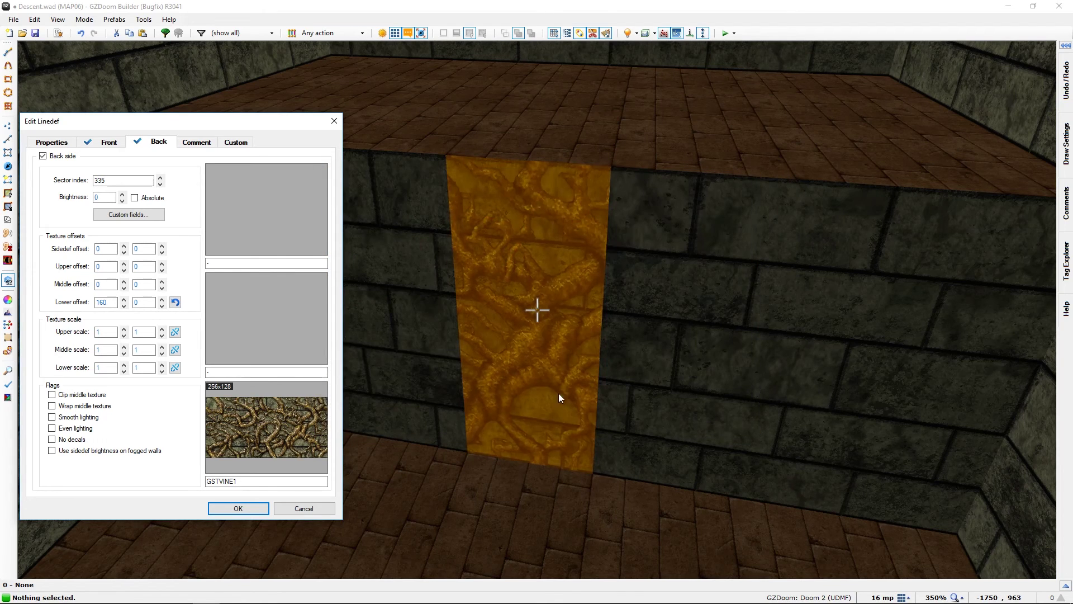
left_click(257, 513)
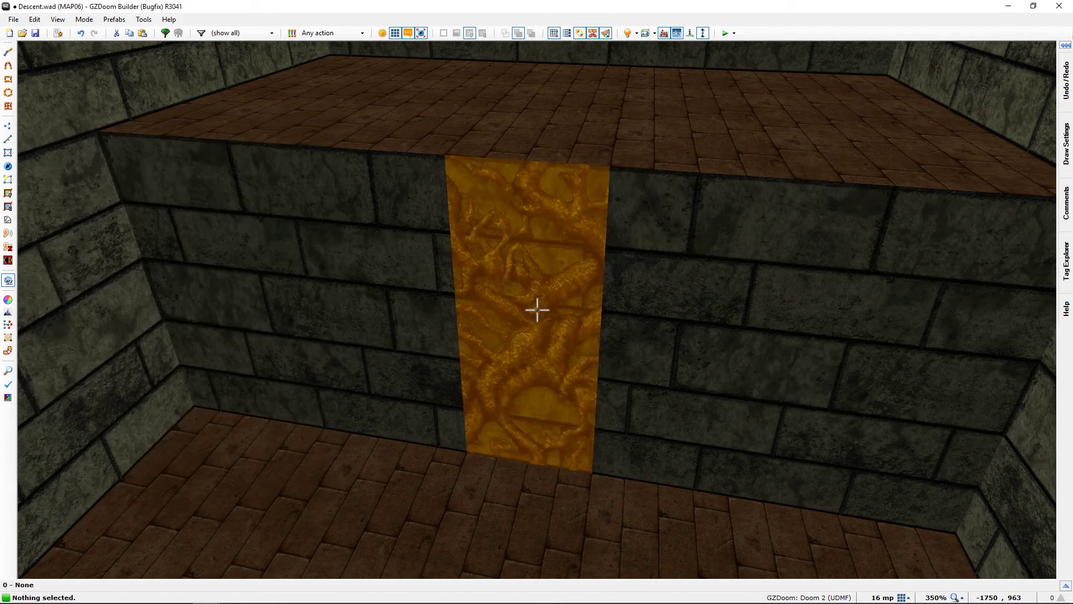
key("h")
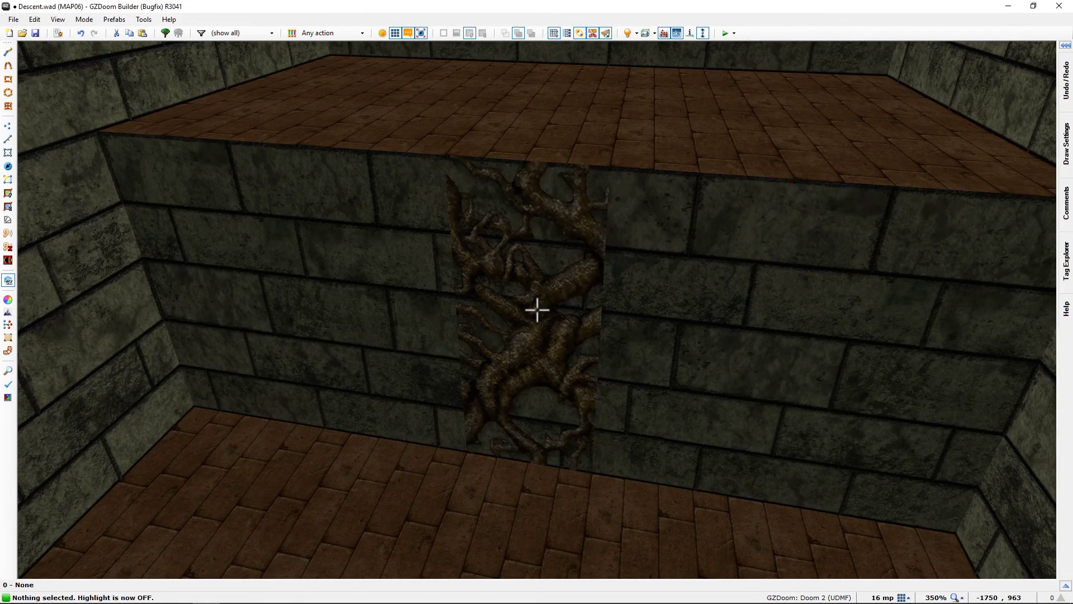
Give the middle linedef action 80 Script Execute, set as a repeatable action activated when the player bumps it.
key("v")
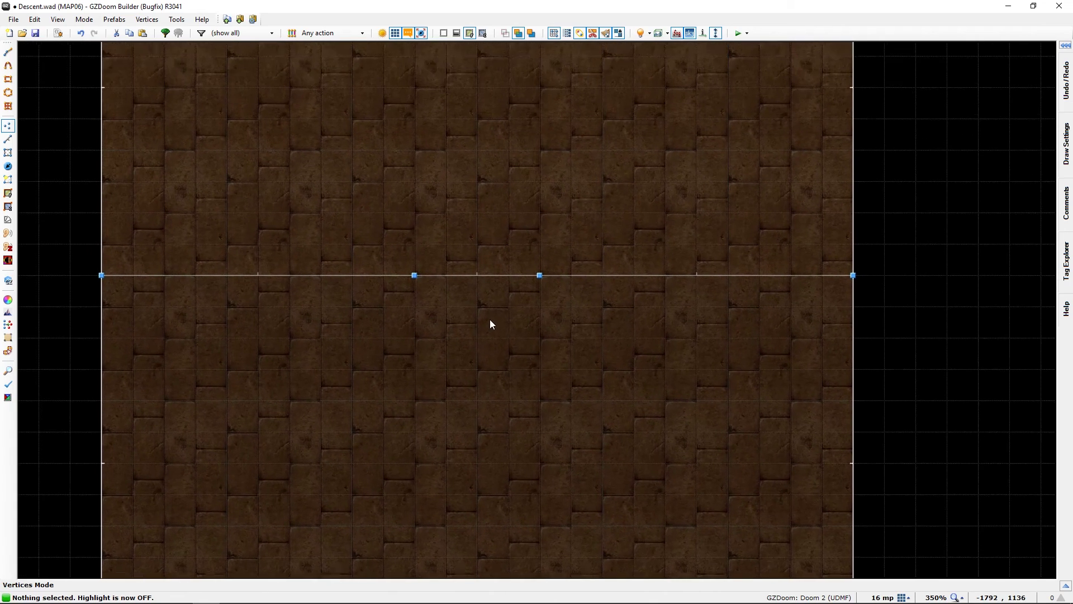
key("l")
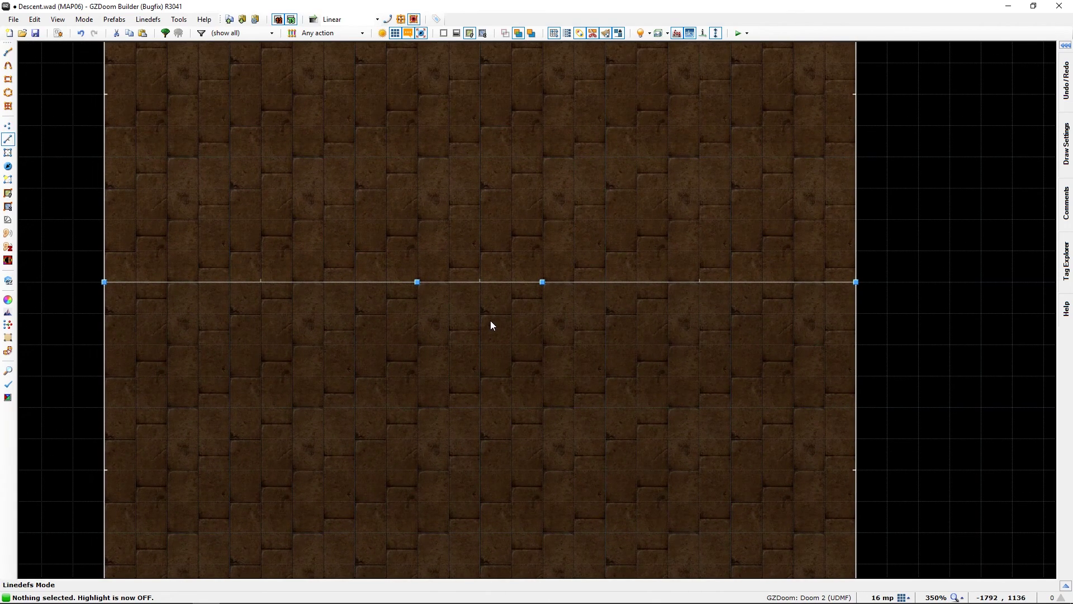
right_click(481, 282)
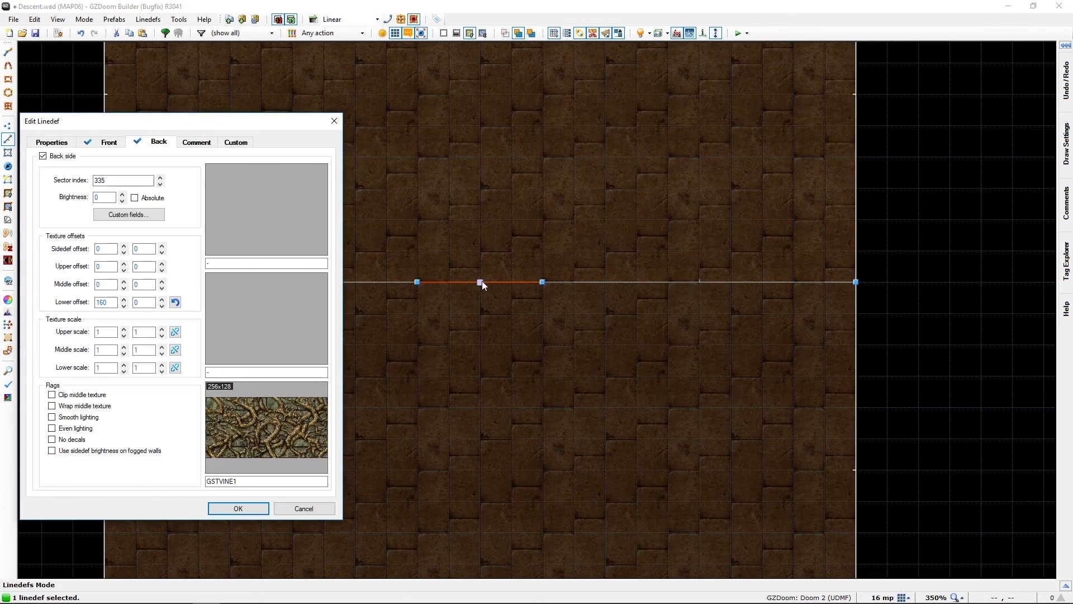
left_click_drag(165, 125, 303, 119)
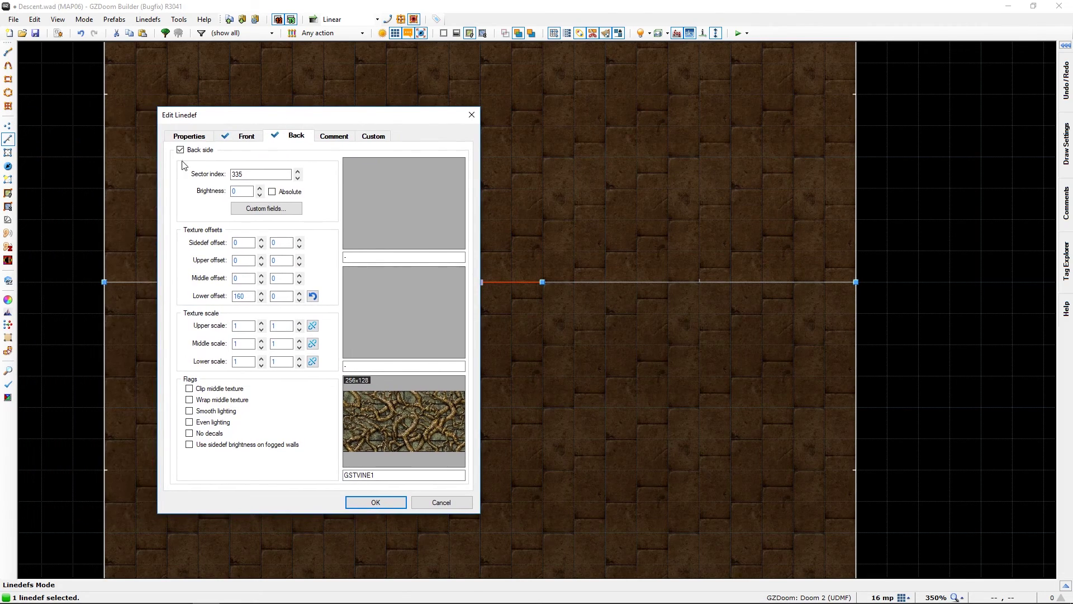
left_click(192, 138)
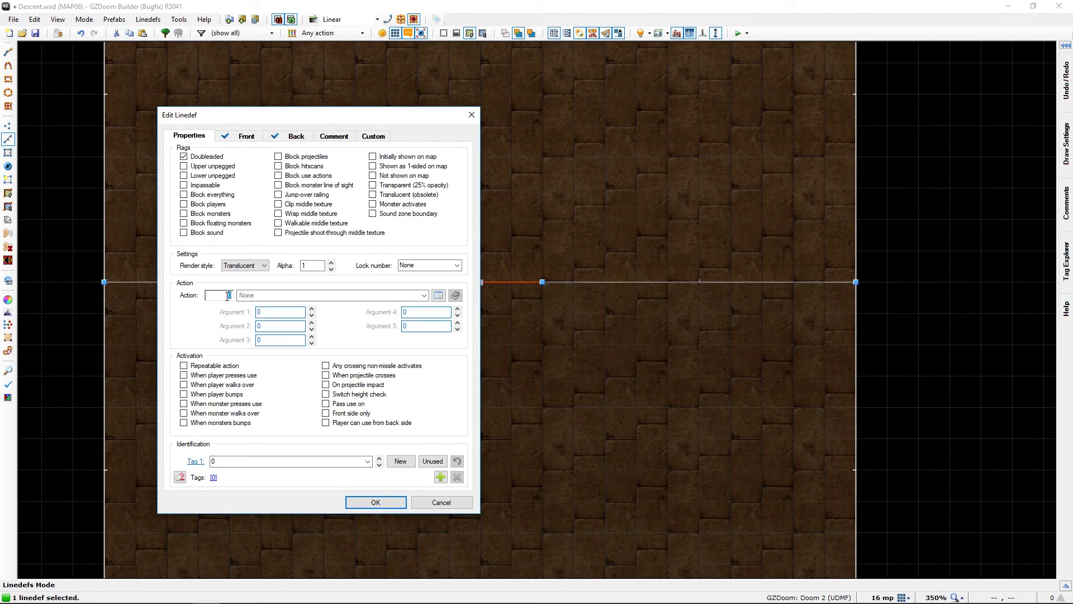
type("80")
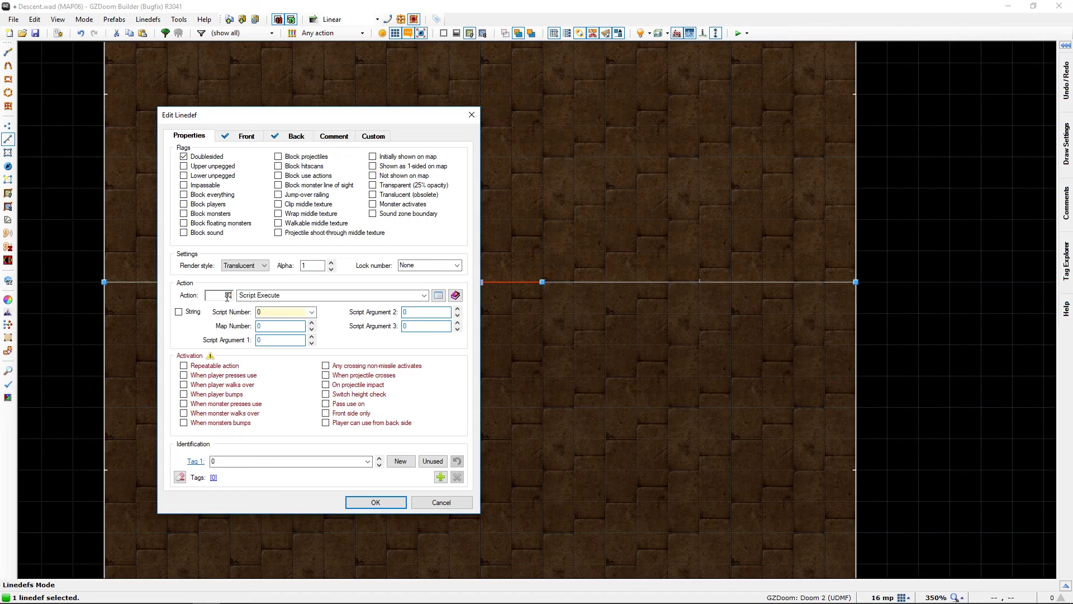
left_click(184, 367)
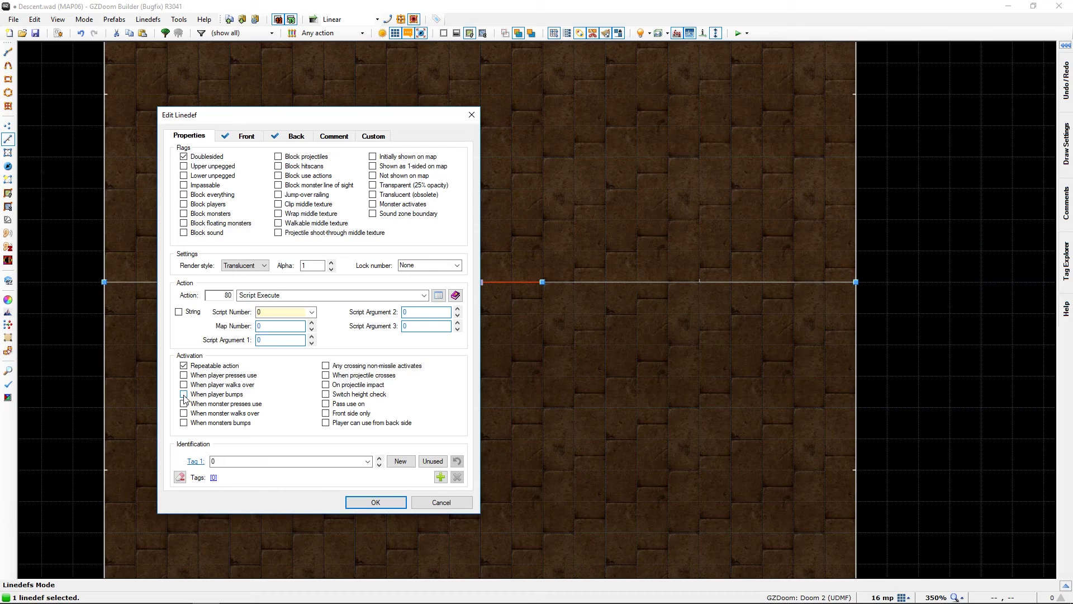
left_click(184, 394)
Have the linedef's action call its script by name, choose LadderClimb, and apply the linedef changes.
left_click(313, 315)
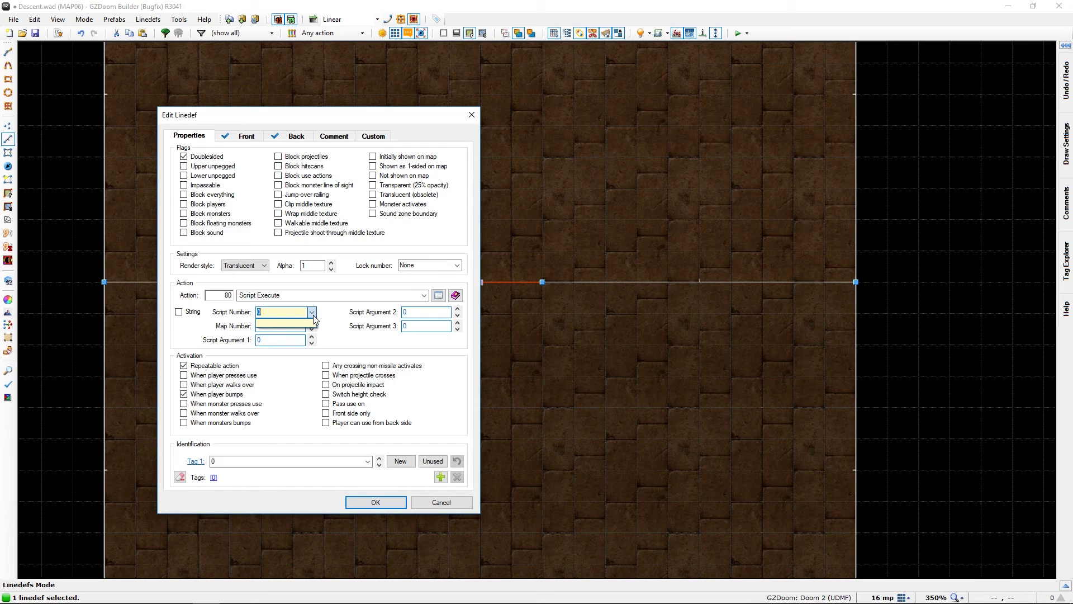
left_click(314, 317)
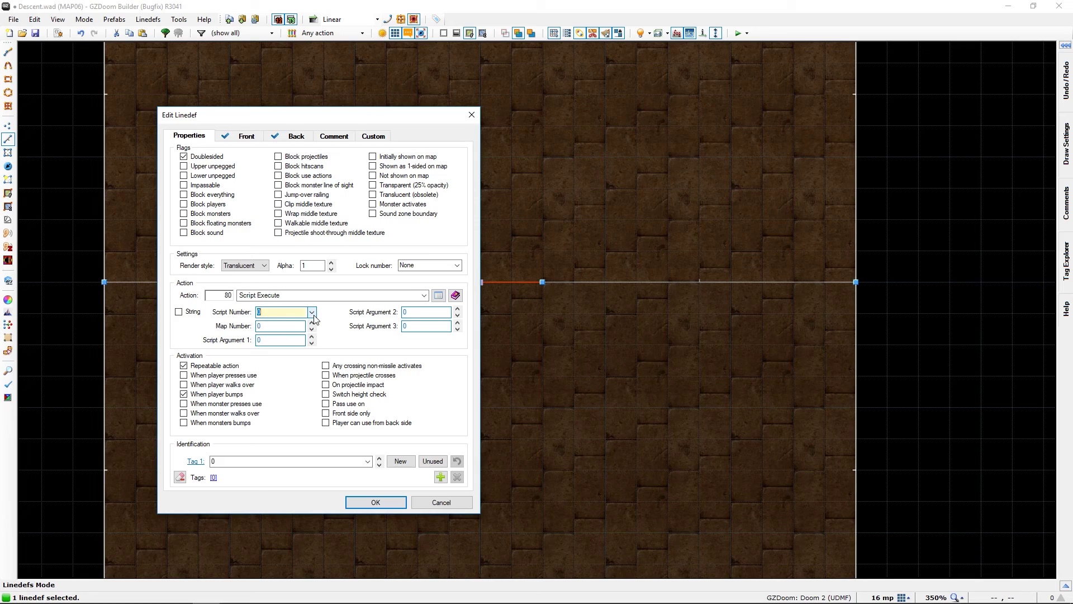
left_click(179, 315)
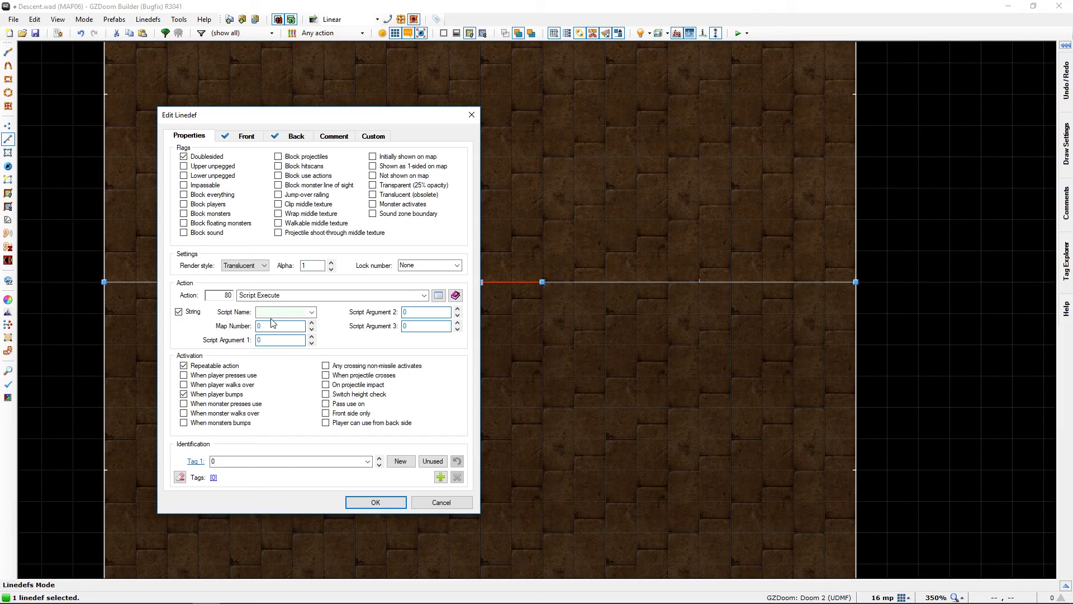
left_click(311, 312)
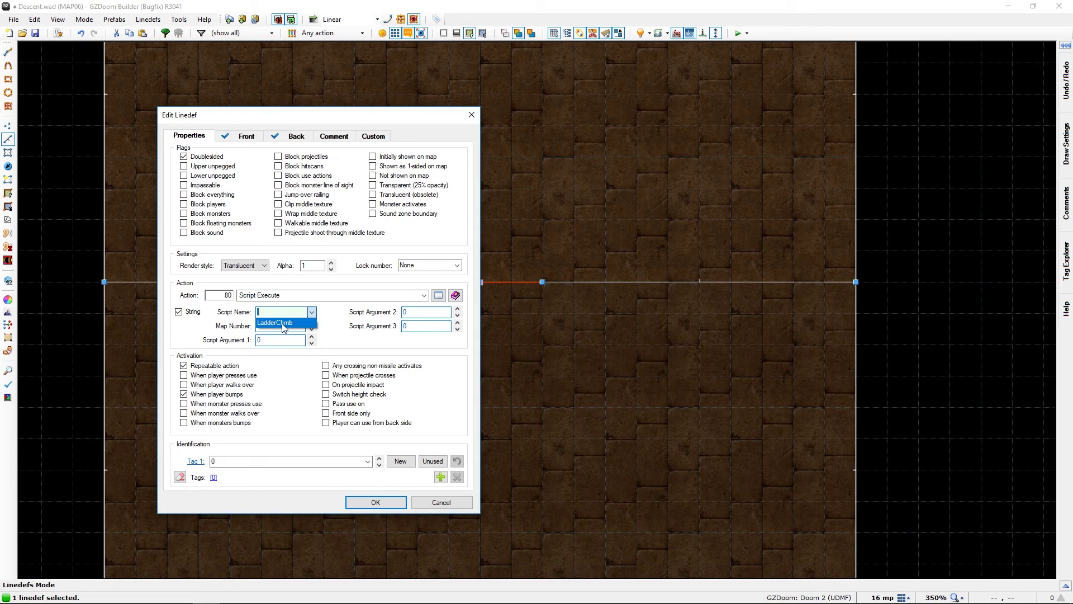
left_click(282, 324)
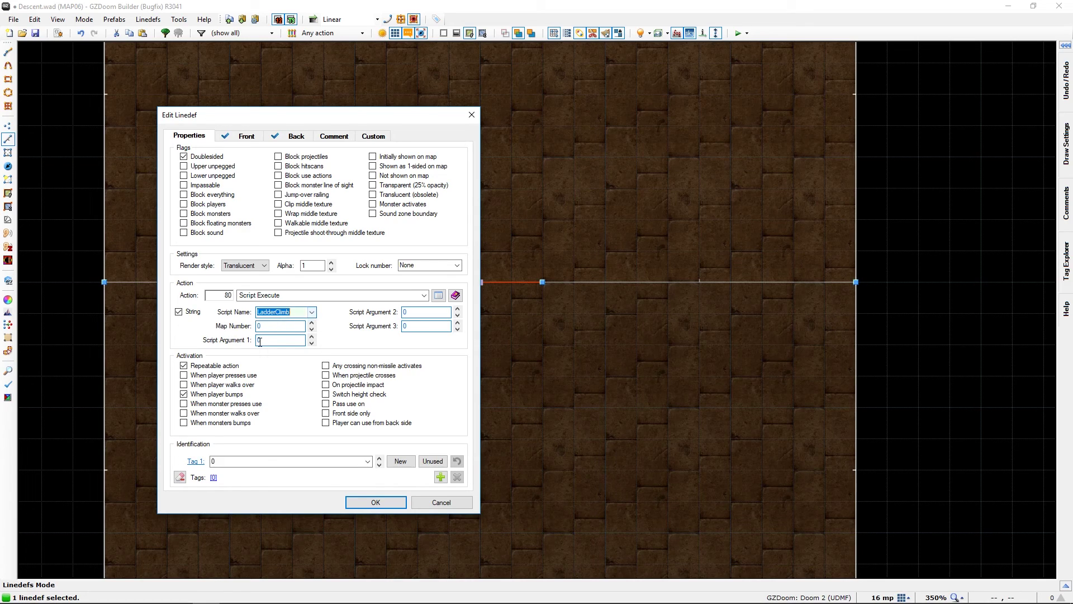
left_click(373, 502)
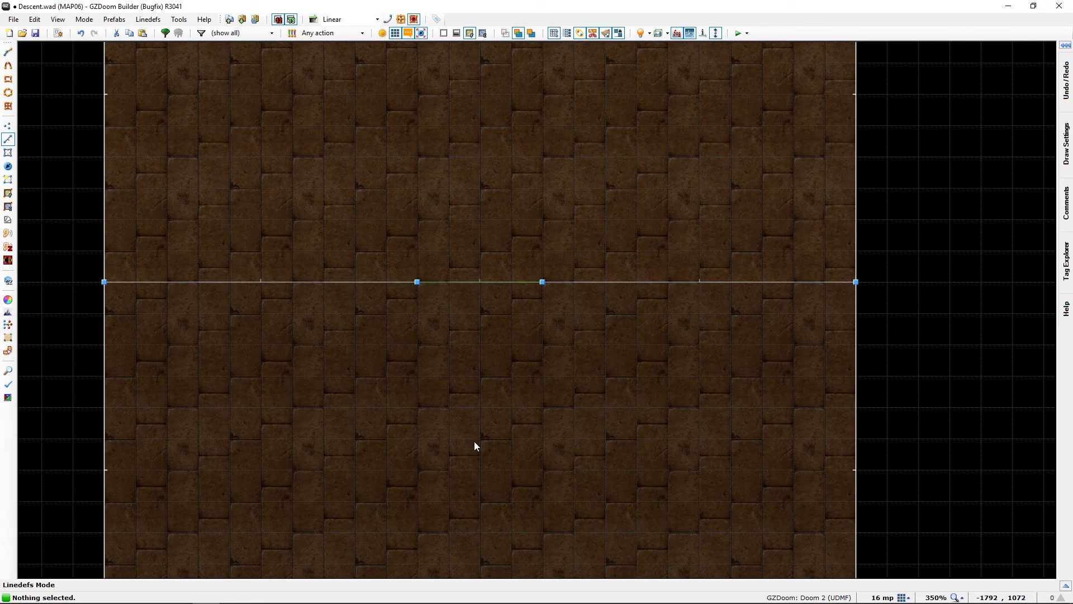
scroll(474, 441, "down", 3)
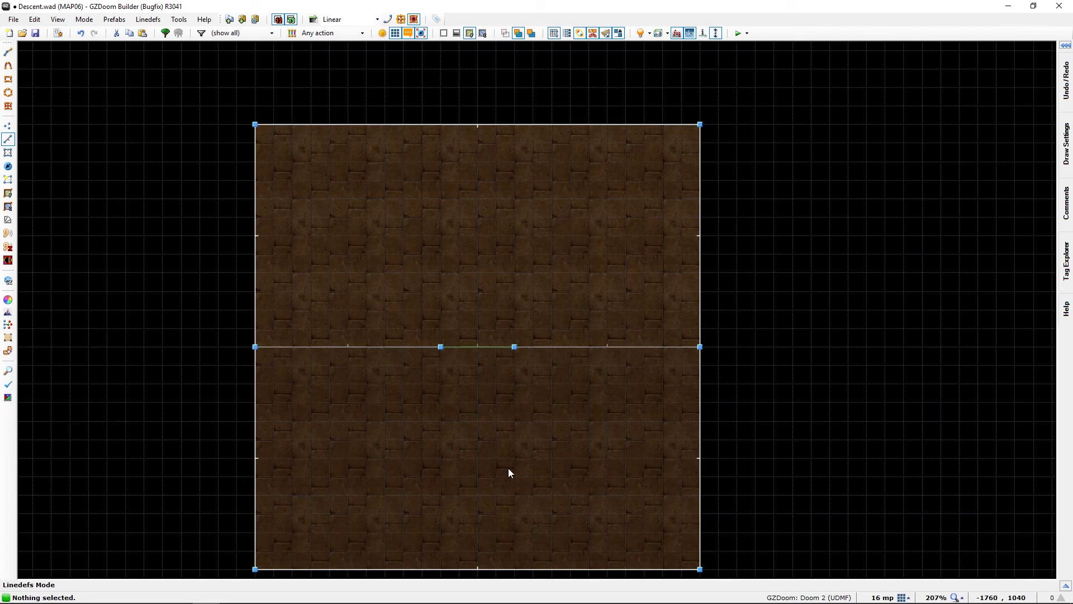
middle_click_drag(508, 468, 467, 420)
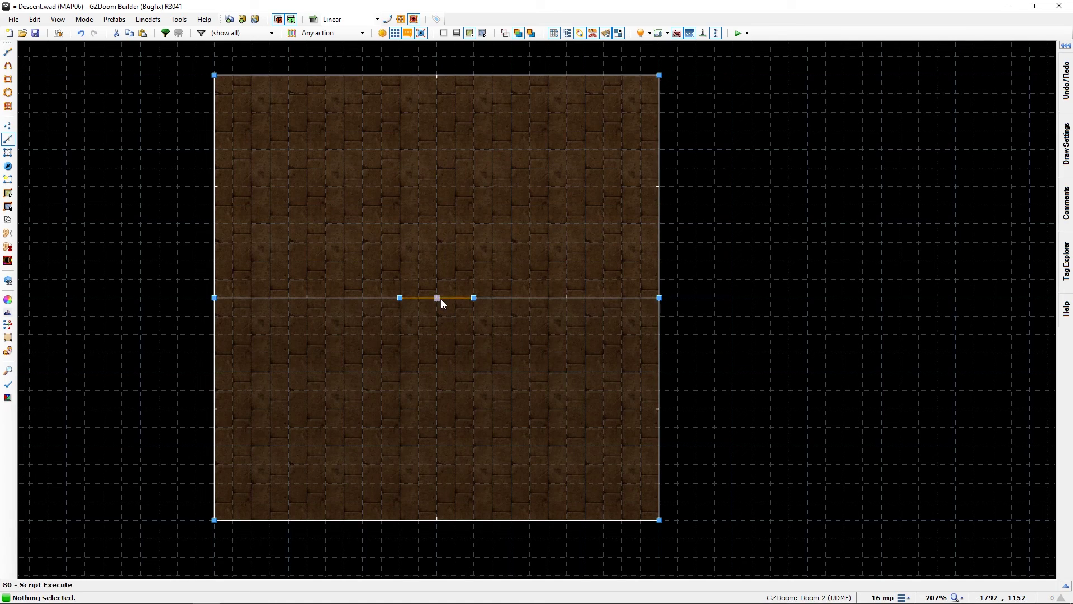
key("ctrl+c")
key("f")
scroll(434, 317, "up", 6)
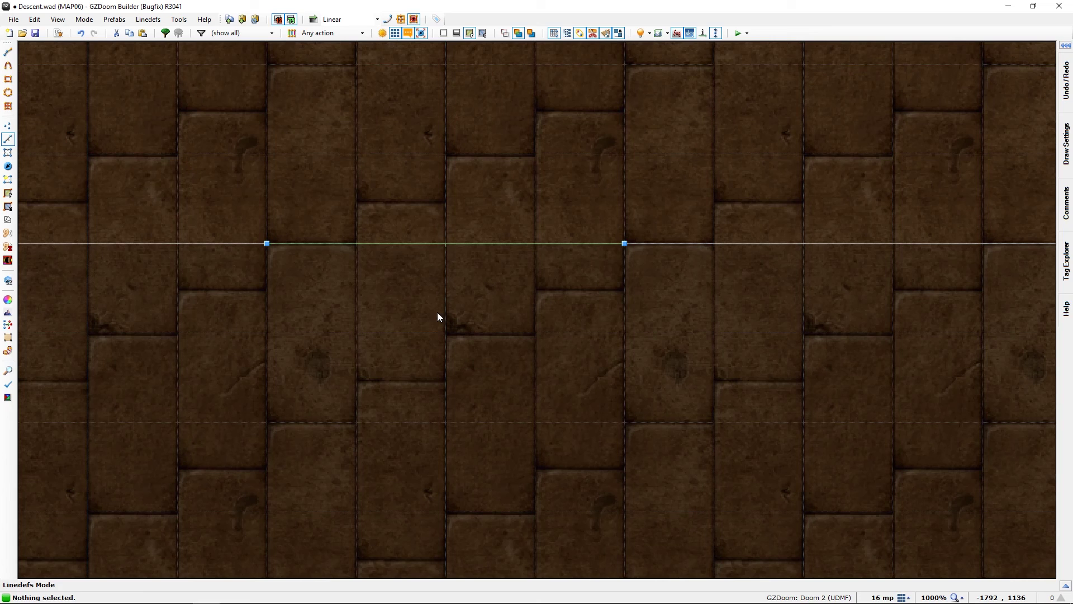
scroll(394, 332, "down", 5)
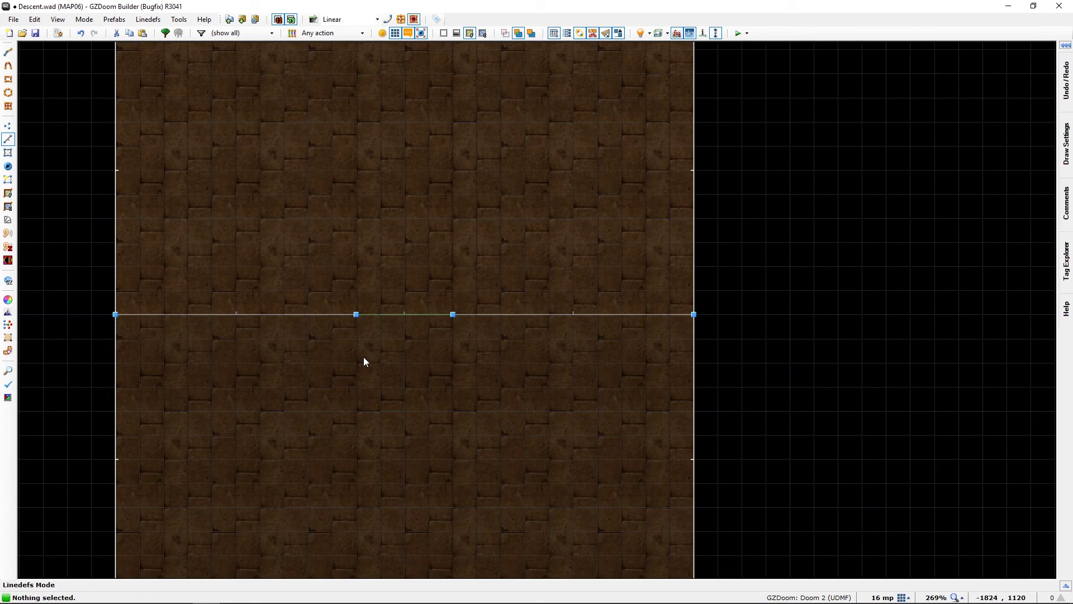
Flip the middle ledge linedef's facing direction and flip it back.
key("f")
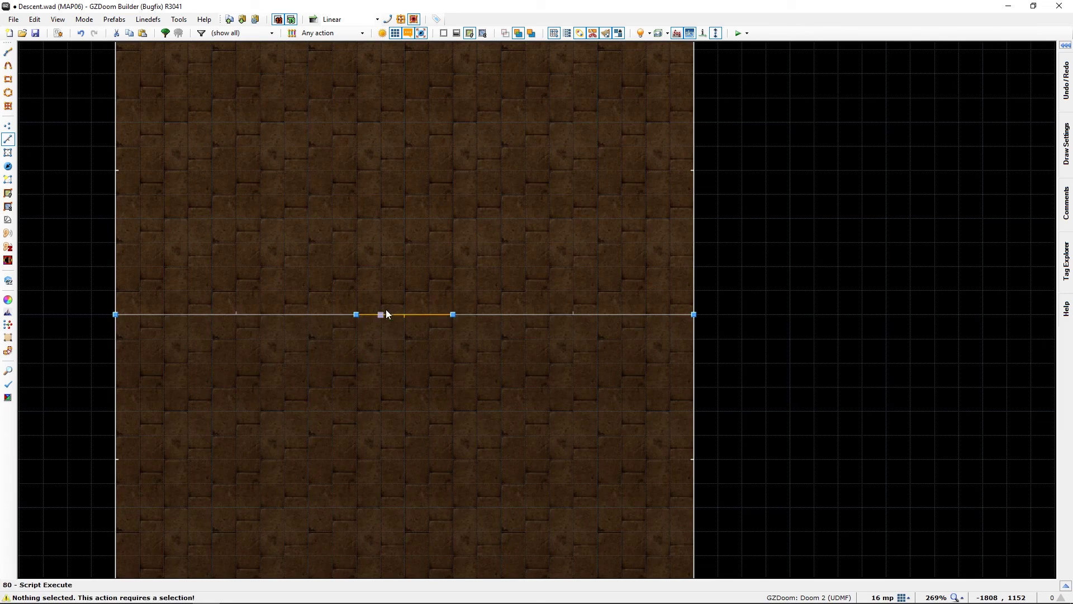
key("f")
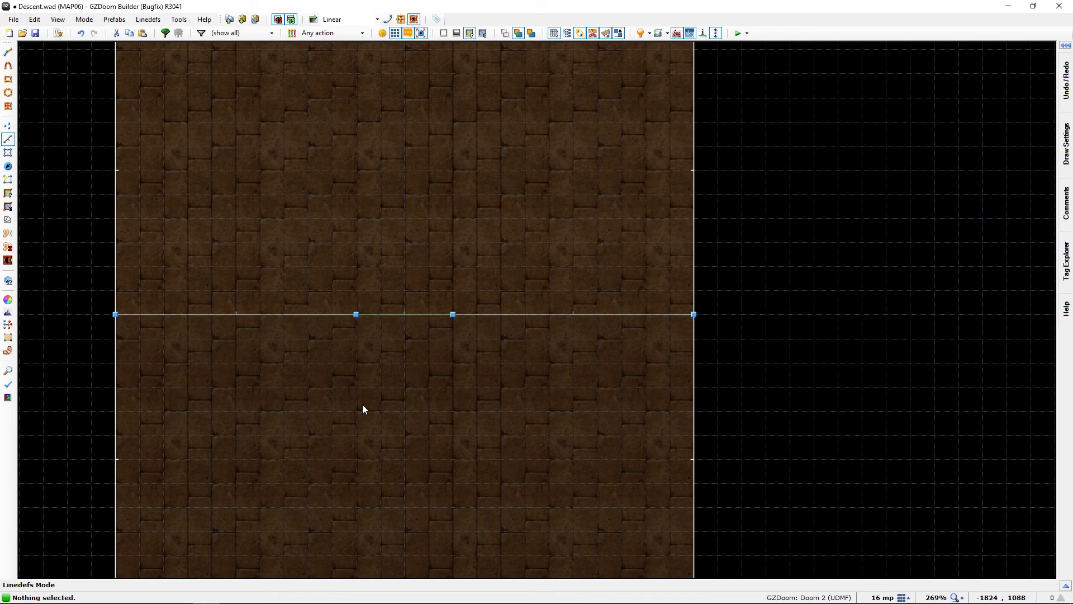
Examine the second room's free-standing ladder with side posts and rungs, both in 3D and on the 2D map.
scroll(362, 404, "down", 1)
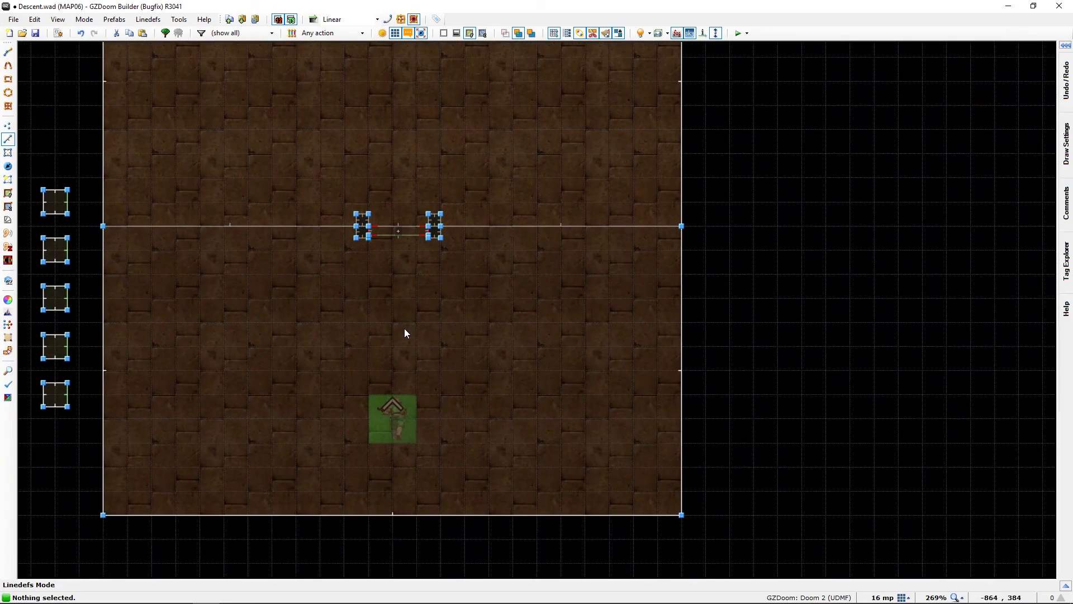
key("w")
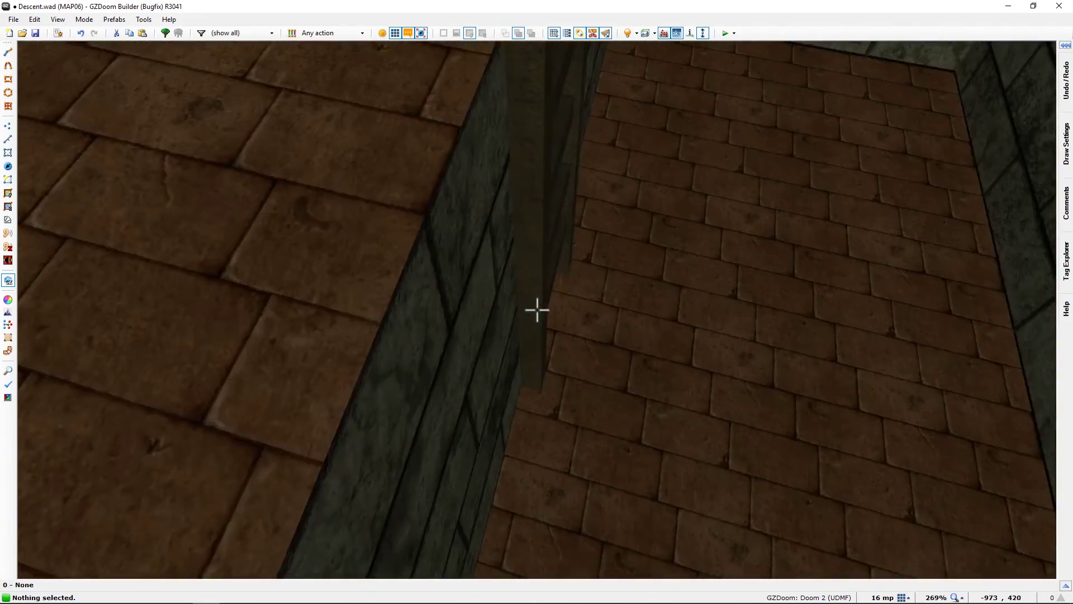
key("w")
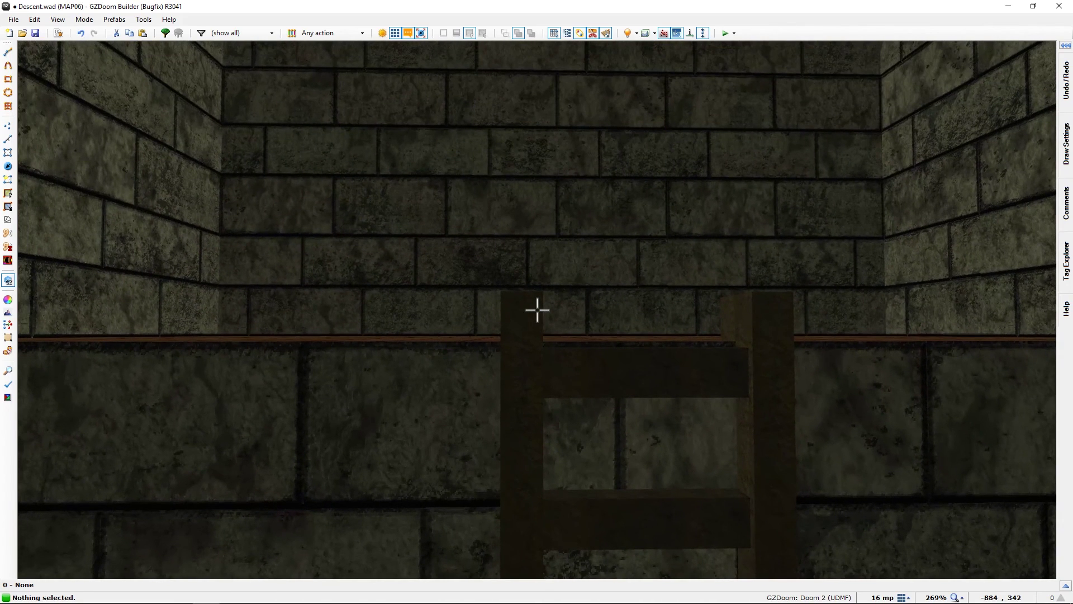
key("w")
middle_click_drag(518, 297, 508, 335)
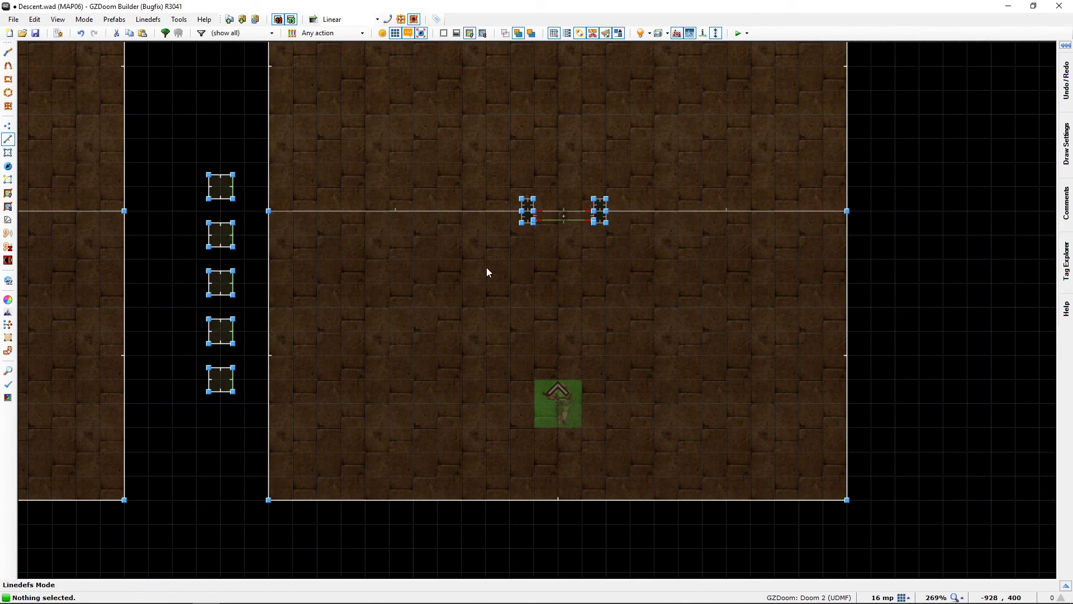
scroll(564, 220, "up", 5)
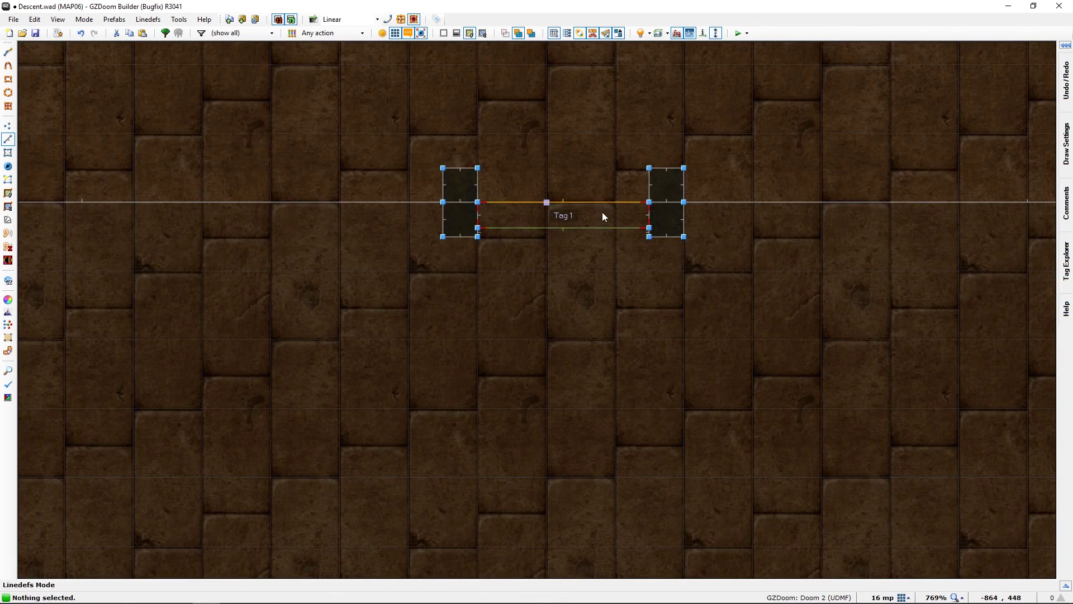
scroll(534, 279, "down", 4)
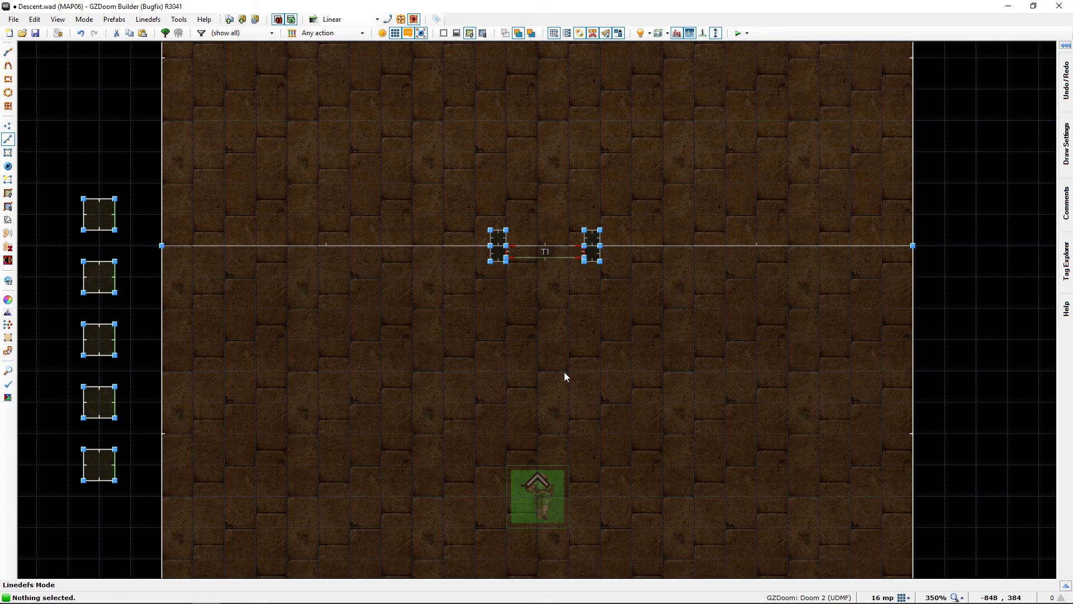
Check the action and activation settings of the linedef just in front of the free-standing ladder, and view the whole room.
right_click(558, 257)
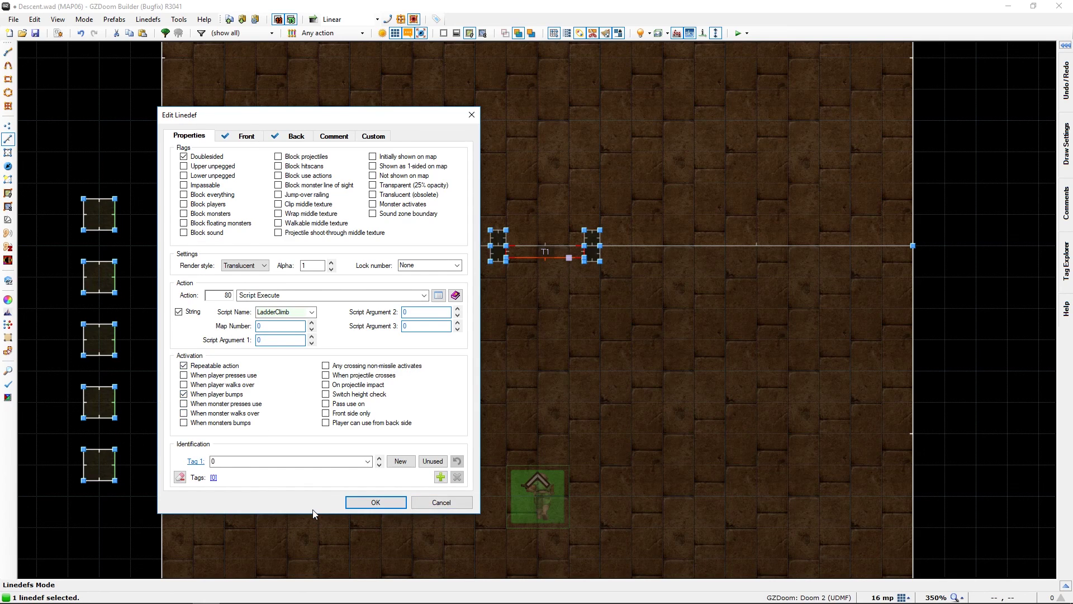
left_click(389, 504)
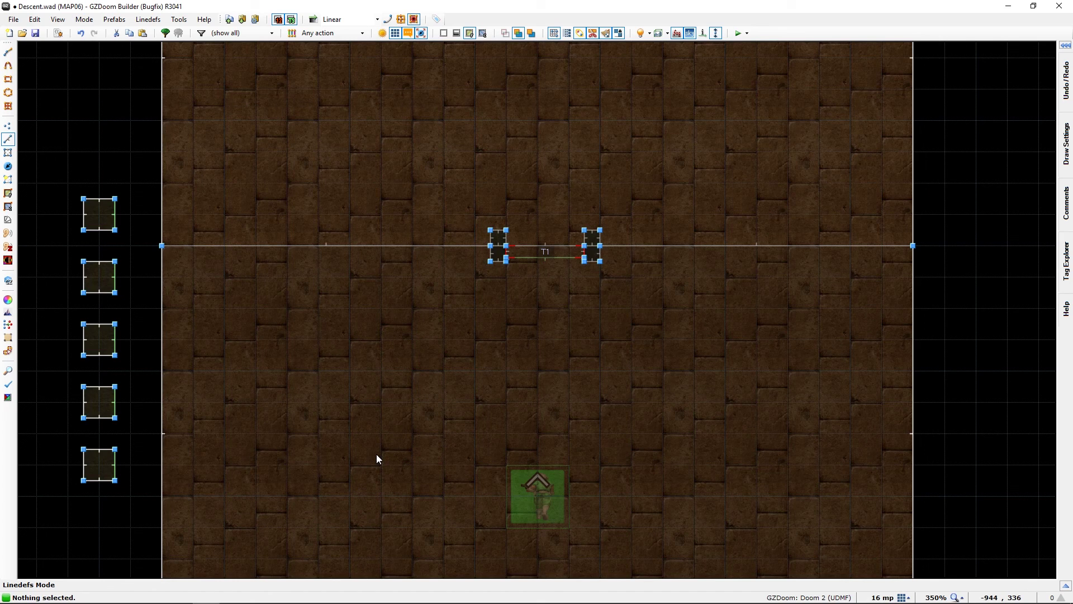
middle_click_drag(559, 437, 414, 440)
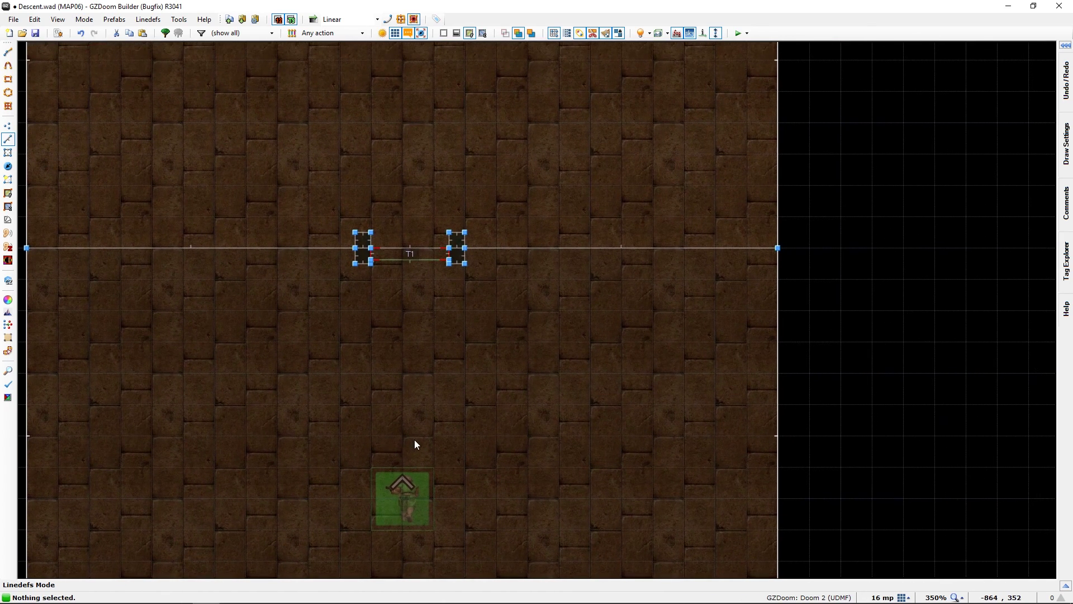
scroll(414, 439, "down", 3)
middle_click_drag(414, 439, 439, 427)
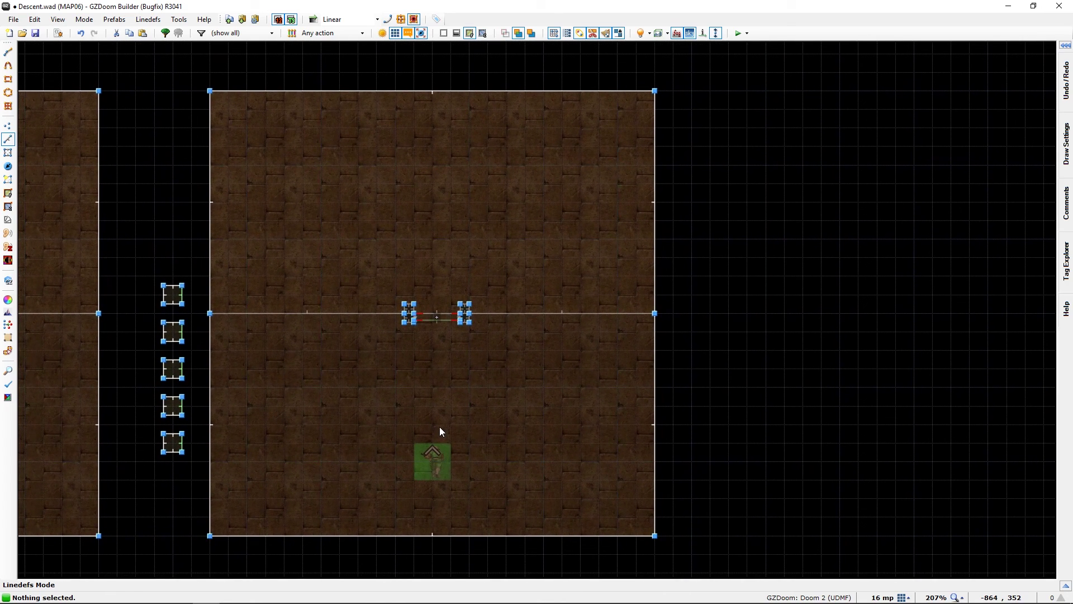